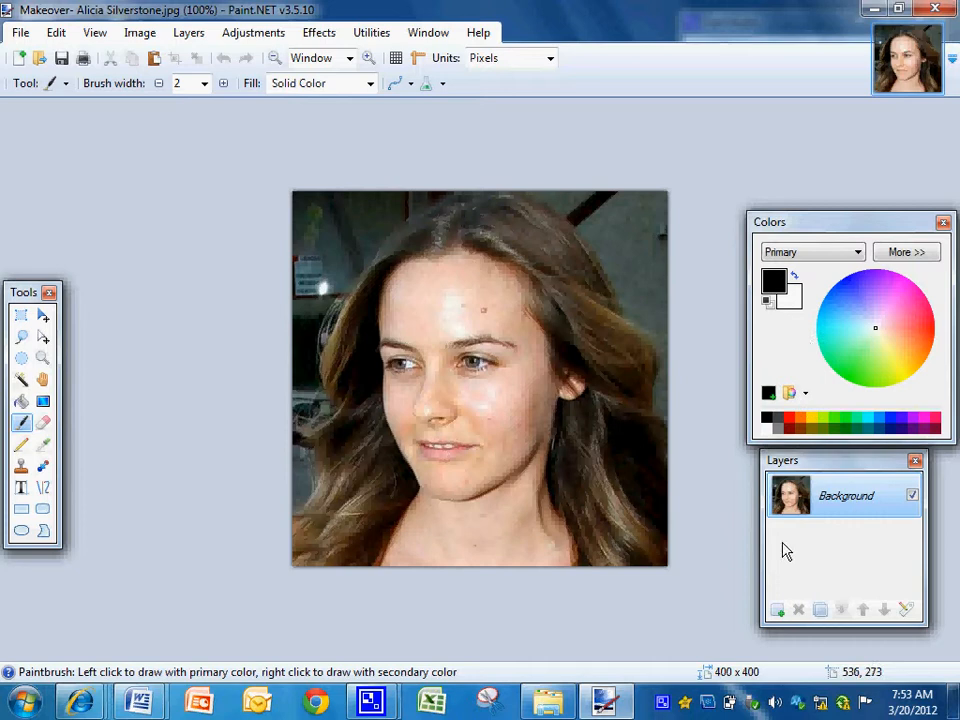
Add a new layer above the Background, name it Hair and set its blending mode to Overlay
{"action": "left_click", "coordinate": [778, 611]}
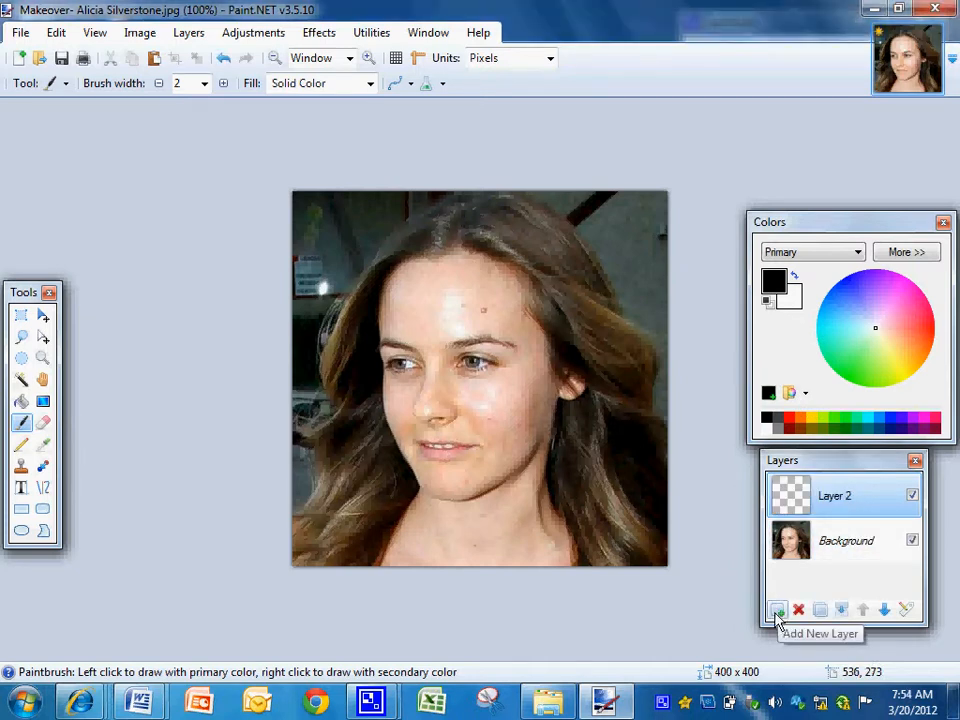
{"action": "left_click", "coordinate": [424, 33]}
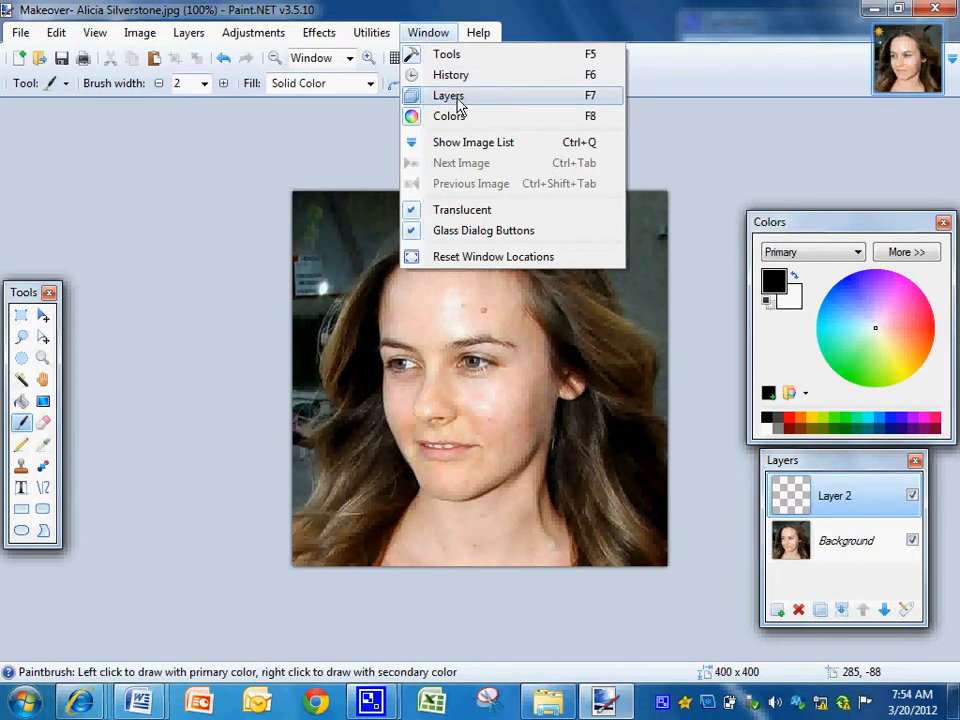
{"action": "left_click", "coordinate": [756, 129]}
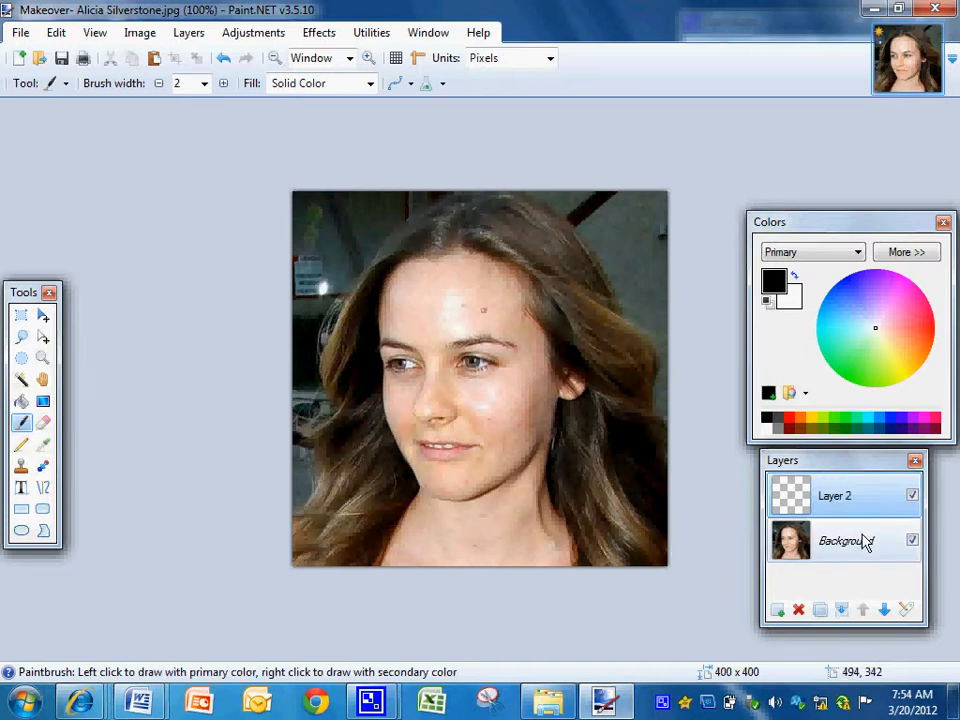
{"action": "left_click", "coordinate": [906, 609]}
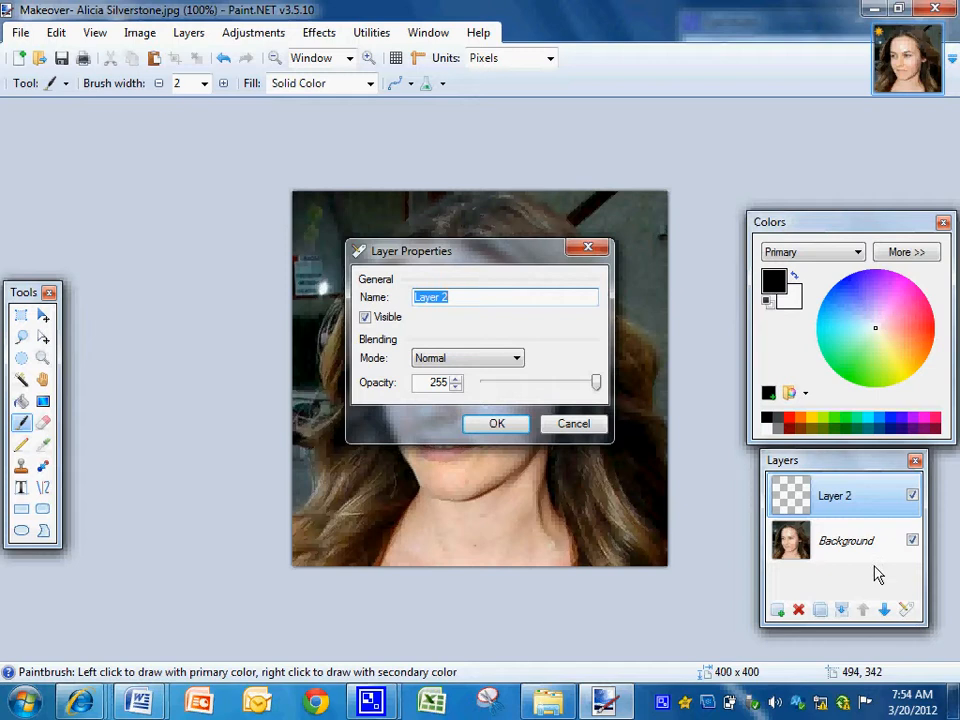
{"action": "type", "text": "Hair"}
{"action": "left_click", "coordinate": [513, 359]}
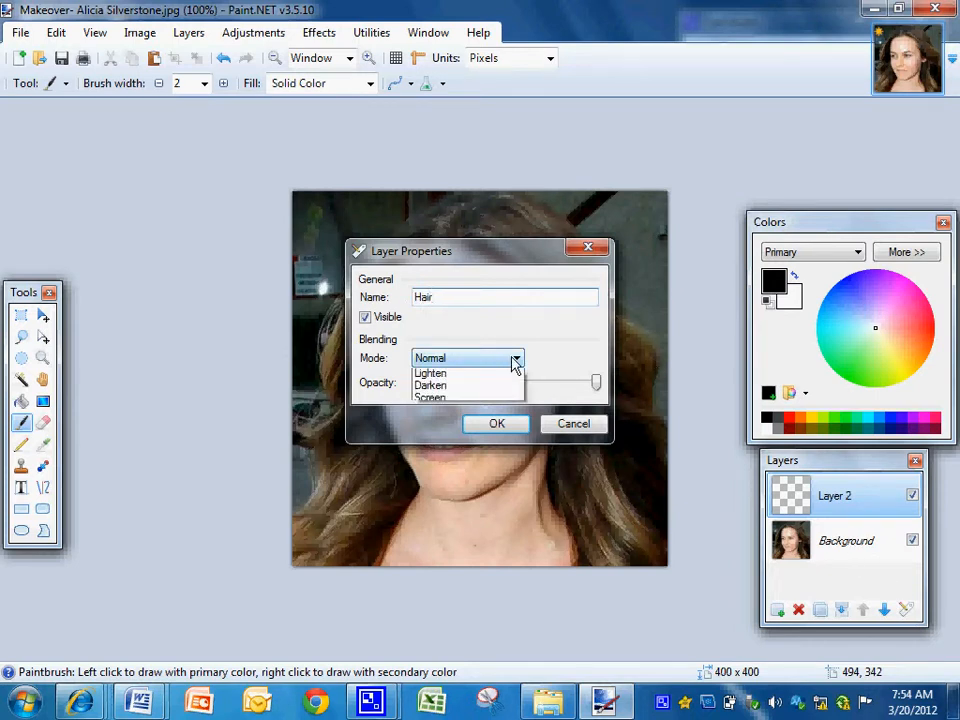
{"action": "left_click", "coordinate": [481, 460]}
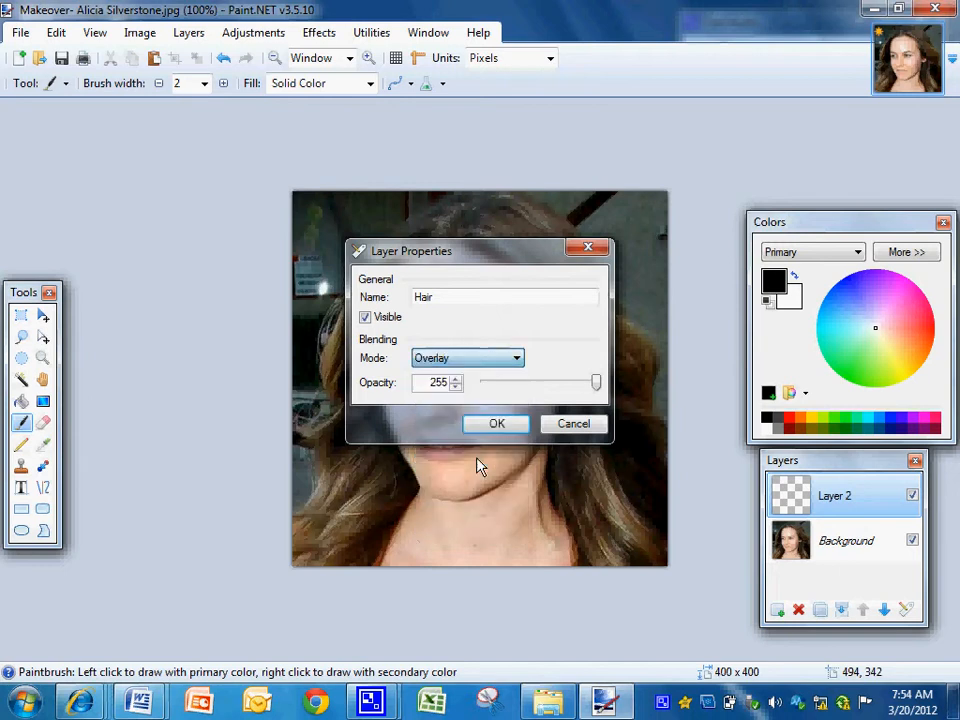
{"action": "left_click", "coordinate": [492, 425]}
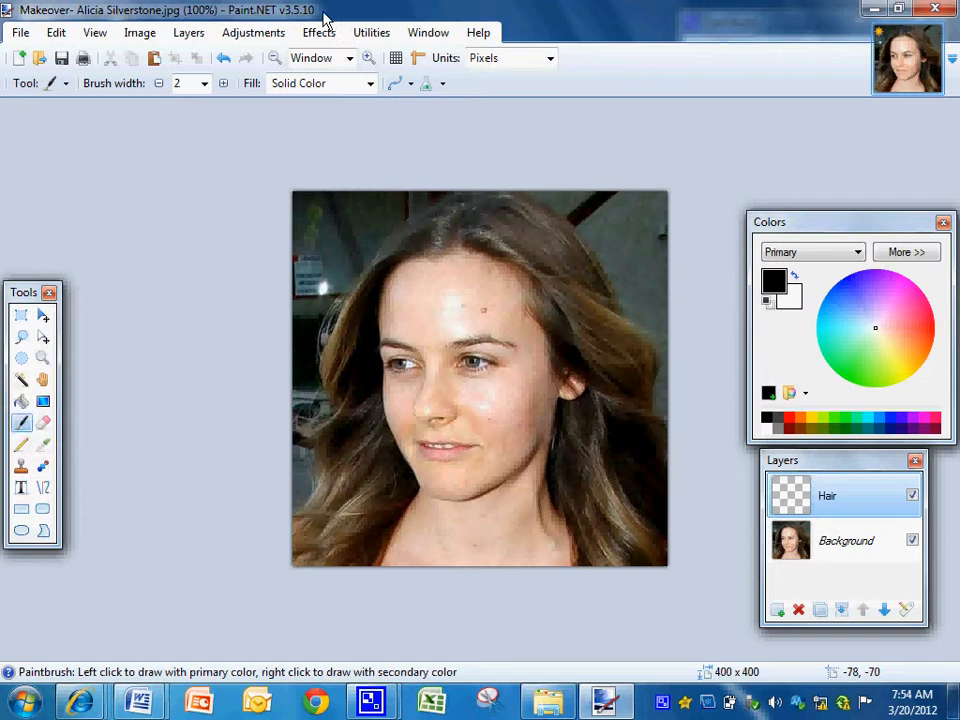
Paint the hair on the right side of the portrait dark red on the Hair layer with a 14-pixel paintbrush
{"action": "left_click", "coordinate": [204, 84]}
{"action": "left_click", "coordinate": [198, 281]}
{"action": "left_click", "coordinate": [800, 430]}
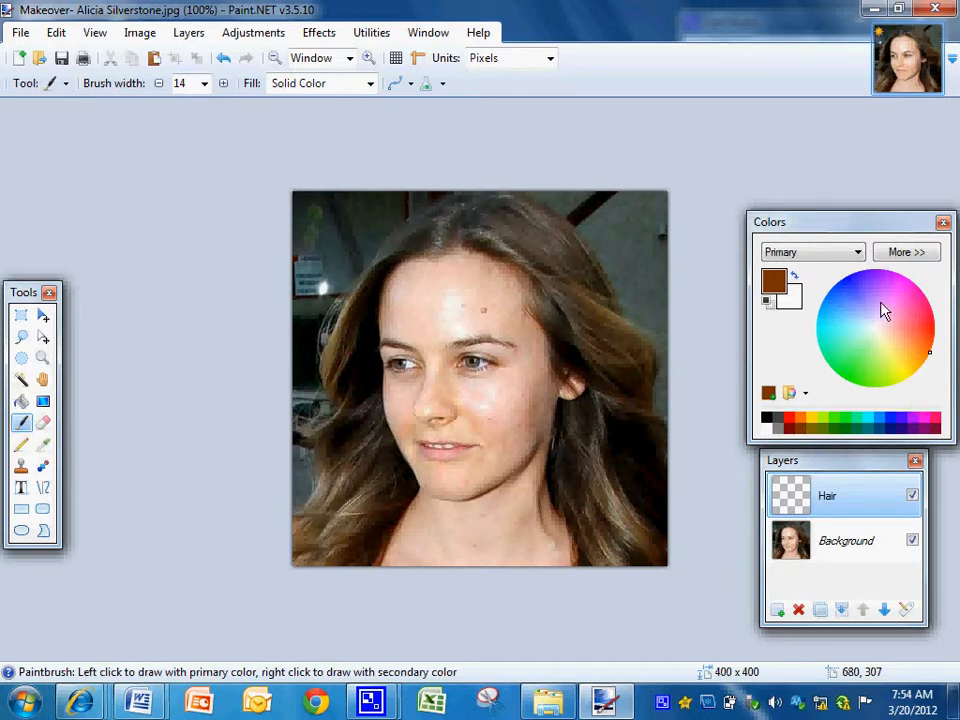
{"action": "left_click", "coordinate": [792, 430]}
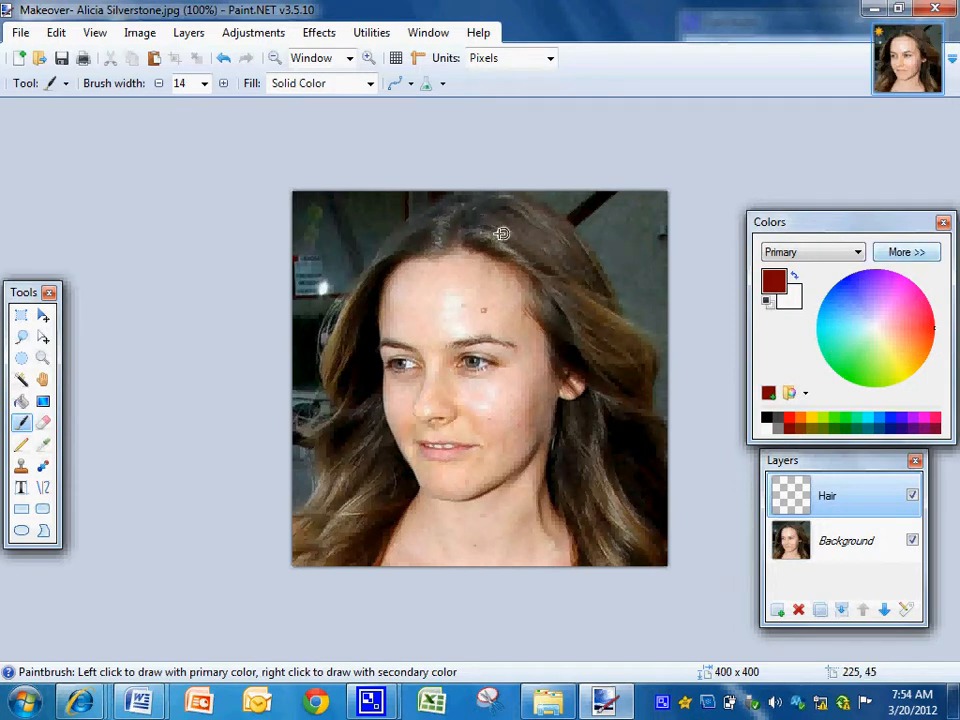
{"action": "mouse_move", "coordinate": [481, 237]}
{"action": "left_mouse_down"}
{"action": "mouse_move", "coordinate": [547, 277]}
{"action": "mouse_move", "coordinate": [579, 336]}
{"action": "mouse_move", "coordinate": [550, 288]}
{"action": "mouse_move", "coordinate": [552, 313]}
{"action": "mouse_move", "coordinate": [609, 381]}
{"action": "left_mouse_up"}
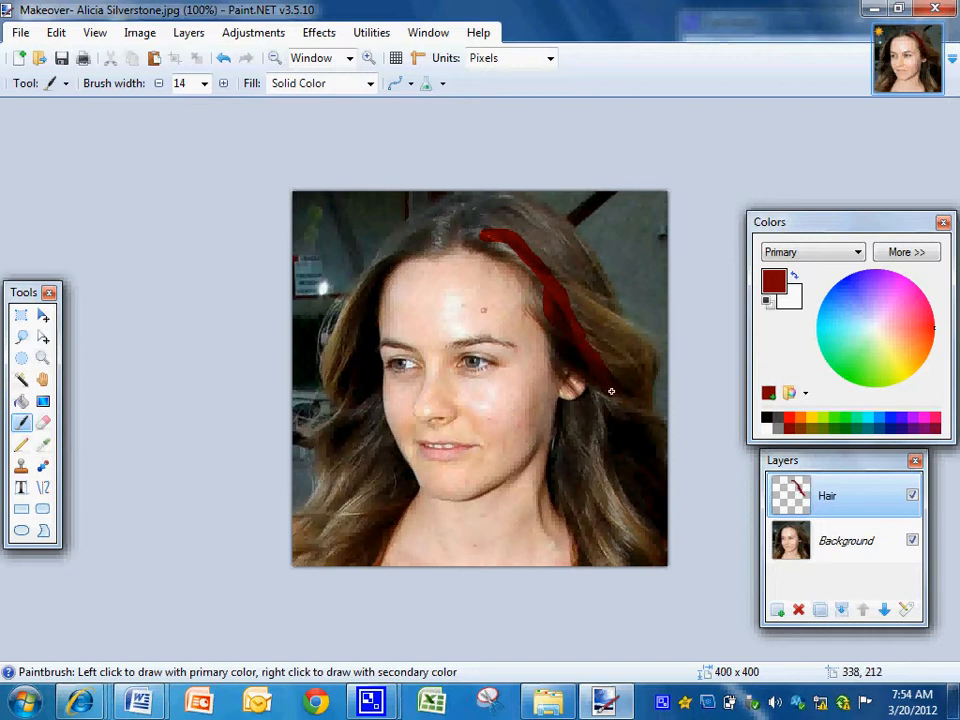
{"action": "left_click_drag", "start_coordinate": [600, 400], "coordinate": [596, 439]}
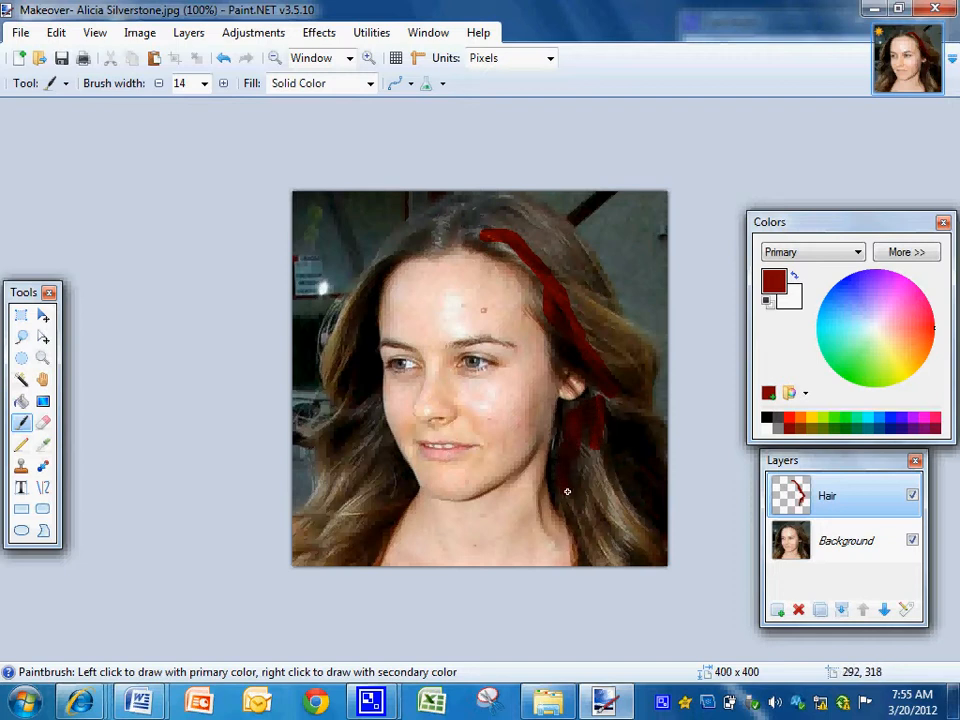
{"action": "mouse_move", "coordinate": [567, 491]}
{"action": "left_mouse_down"}
{"action": "mouse_move", "coordinate": [563, 522]}
{"action": "mouse_move", "coordinate": [606, 556]}
{"action": "mouse_move", "coordinate": [590, 527]}
{"action": "mouse_move", "coordinate": [584, 544]}
{"action": "mouse_move", "coordinate": [581, 510]}
{"action": "left_mouse_up"}
{"action": "mouse_move", "coordinate": [578, 465]}
{"action": "left_mouse_down"}
{"action": "mouse_move", "coordinate": [633, 566]}
{"action": "mouse_move", "coordinate": [584, 457]}
{"action": "mouse_move", "coordinate": [617, 506]}
{"action": "mouse_move", "coordinate": [638, 567]}
{"action": "left_mouse_up"}
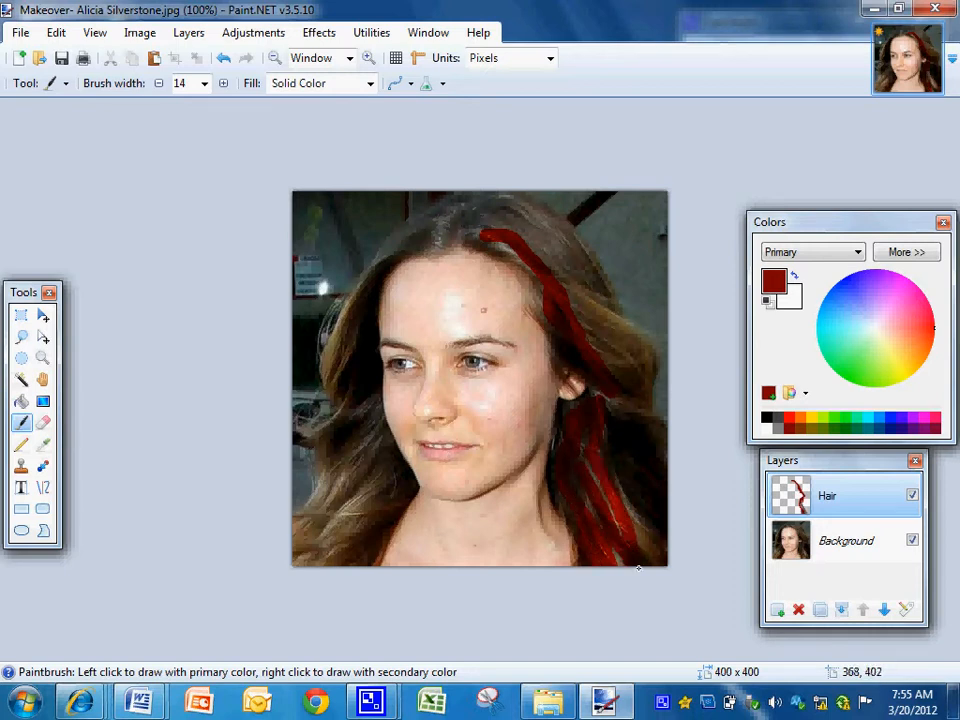
{"action": "mouse_move", "coordinate": [599, 448]}
{"action": "left_mouse_down"}
{"action": "mouse_move", "coordinate": [634, 501]}
{"action": "mouse_move", "coordinate": [654, 546]}
{"action": "left_mouse_up"}
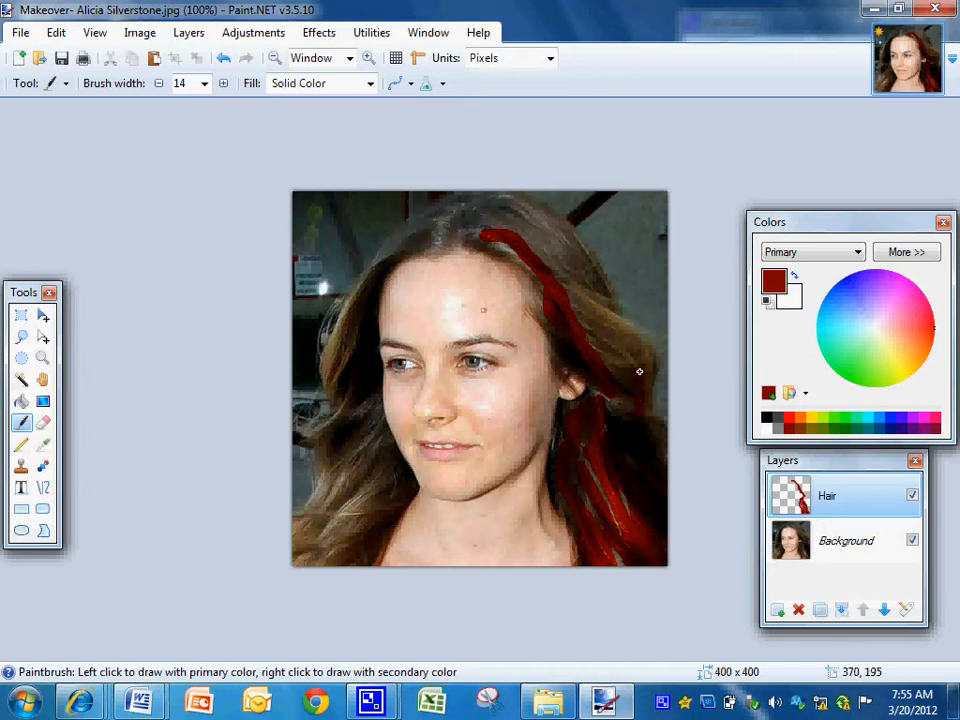
{"action": "left_click_drag", "start_coordinate": [638, 349], "coordinate": [602, 321]}
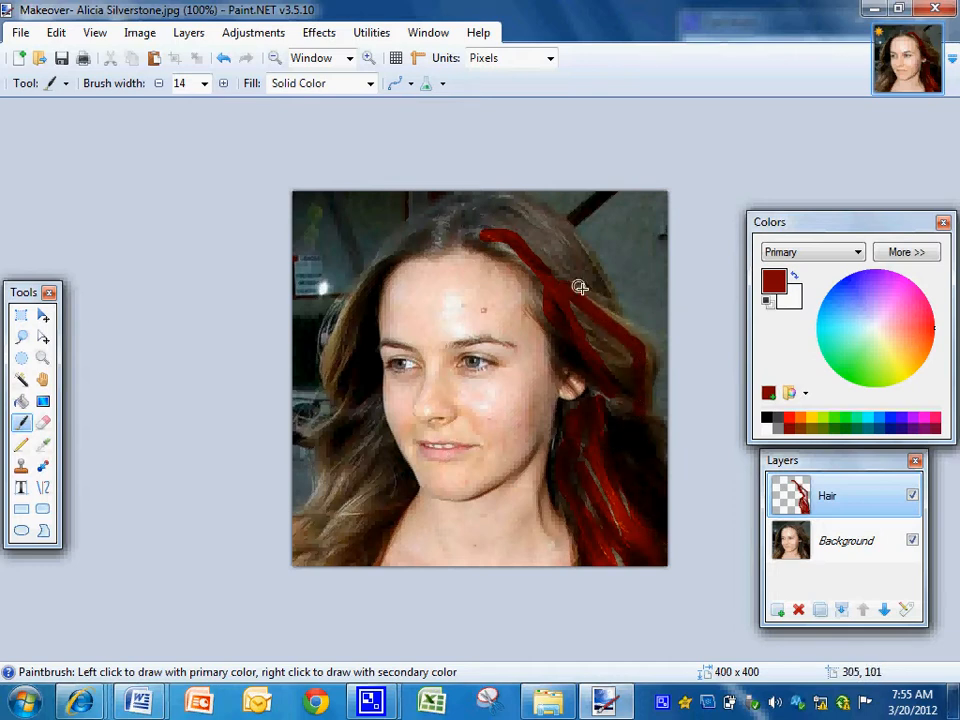
{"action": "mouse_move", "coordinate": [580, 269]}
{"action": "left_mouse_down"}
{"action": "mouse_move", "coordinate": [517, 204]}
{"action": "mouse_move", "coordinate": [494, 202]}
{"action": "mouse_move", "coordinate": [476, 216]}
{"action": "mouse_move", "coordinate": [522, 221]}
{"action": "mouse_move", "coordinate": [559, 246]}
{"action": "mouse_move", "coordinate": [520, 223]}
{"action": "mouse_move", "coordinate": [567, 274]}
{"action": "mouse_move", "coordinate": [554, 276]}
{"action": "mouse_move", "coordinate": [645, 396]}
{"action": "mouse_move", "coordinate": [622, 382]}
{"action": "mouse_move", "coordinate": [611, 357]}
{"action": "mouse_move", "coordinate": [630, 366]}
{"action": "mouse_move", "coordinate": [603, 309]}
{"action": "mouse_move", "coordinate": [621, 427]}
{"action": "left_mouse_up"}
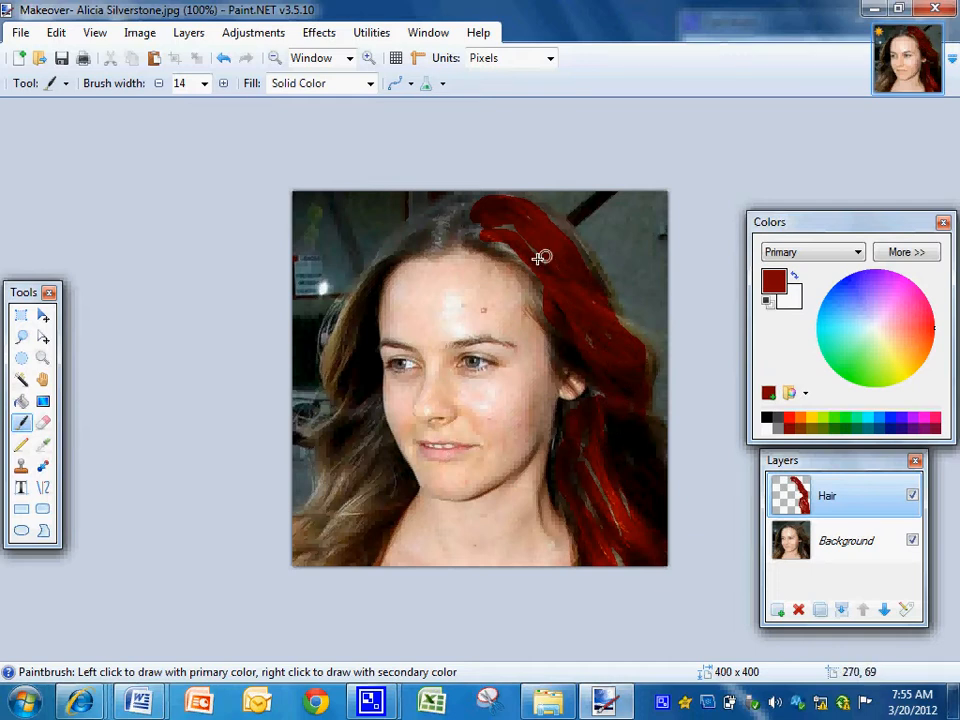
Continue the dark red paint over the crown and down the hair on the left side of the face
{"action": "mouse_move", "coordinate": [487, 226]}
{"action": "left_mouse_down"}
{"action": "mouse_move", "coordinate": [411, 238]}
{"action": "mouse_move", "coordinate": [476, 216]}
{"action": "mouse_move", "coordinate": [466, 214]}
{"action": "left_mouse_up"}
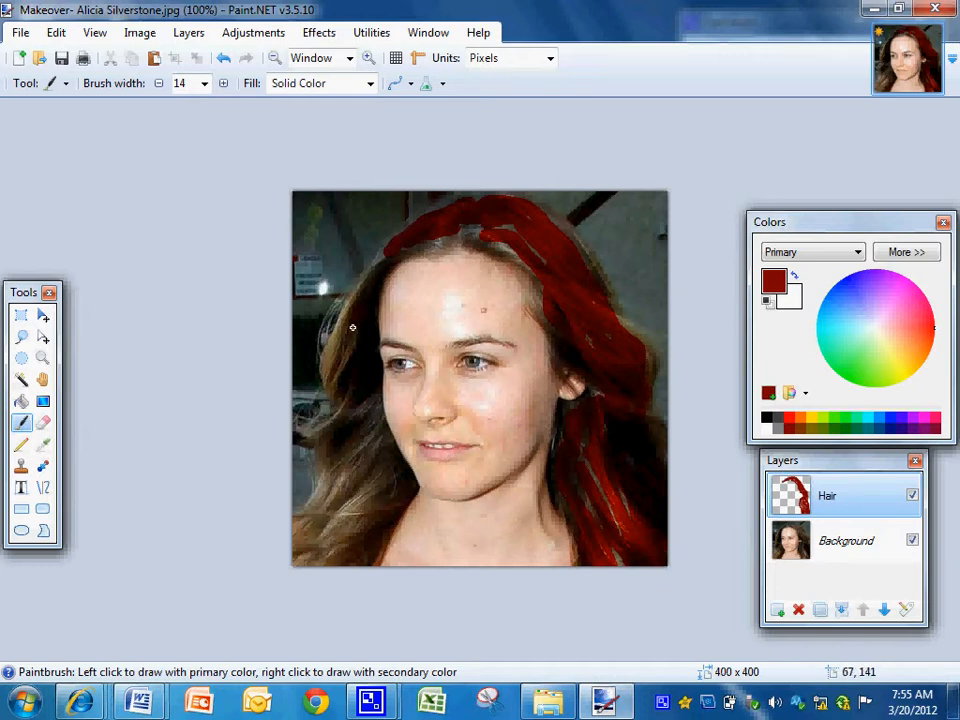
{"action": "mouse_move", "coordinate": [352, 327]}
{"action": "left_mouse_down"}
{"action": "mouse_move", "coordinate": [334, 367]}
{"action": "mouse_move", "coordinate": [359, 352]}
{"action": "left_mouse_up"}
{"action": "left_click_drag", "start_coordinate": [379, 441], "coordinate": [396, 479]}
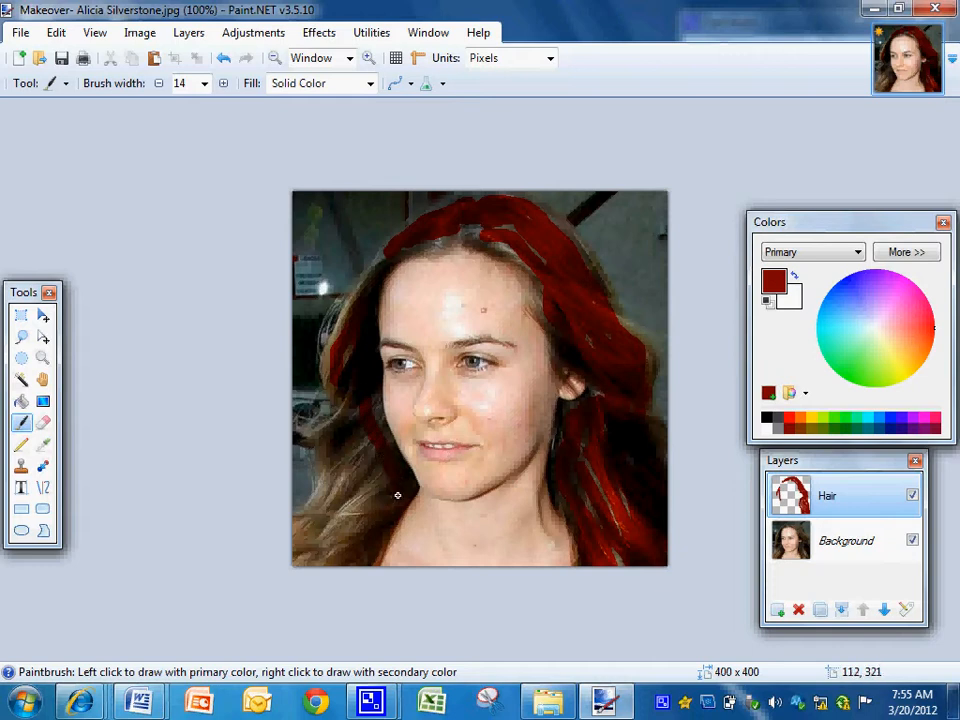
{"action": "mouse_move", "coordinate": [357, 559]}
{"action": "left_mouse_down"}
{"action": "mouse_move", "coordinate": [390, 502]}
{"action": "mouse_move", "coordinate": [380, 501]}
{"action": "mouse_move", "coordinate": [331, 566]}
{"action": "mouse_move", "coordinate": [384, 483]}
{"action": "mouse_move", "coordinate": [322, 554]}
{"action": "mouse_move", "coordinate": [313, 559]}
{"action": "mouse_move", "coordinate": [362, 488]}
{"action": "mouse_move", "coordinate": [293, 558]}
{"action": "mouse_move", "coordinate": [342, 483]}
{"action": "mouse_move", "coordinate": [302, 529]}
{"action": "mouse_move", "coordinate": [356, 479]}
{"action": "mouse_move", "coordinate": [347, 419]}
{"action": "mouse_move", "coordinate": [352, 450]}
{"action": "left_mouse_up"}
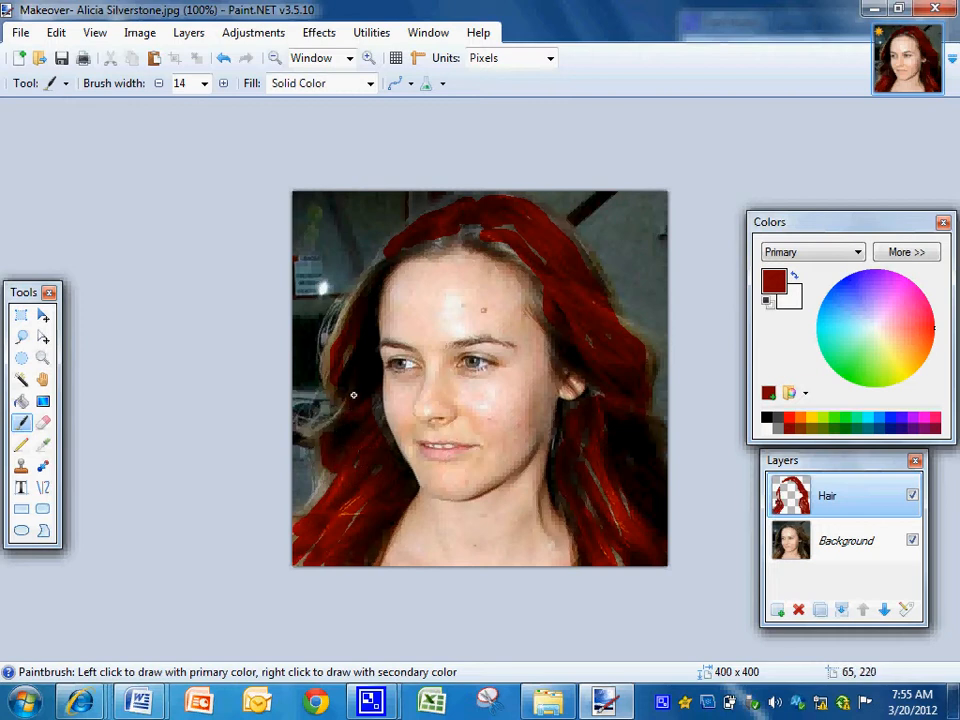
Set the brush width to 11 and fill in the unpainted hair along the left edge of the forehead and cheek
{"action": "left_click", "coordinate": [204, 83]}
{"action": "left_click_drag", "start_coordinate": [227, 236], "coordinate": [227, 165]}
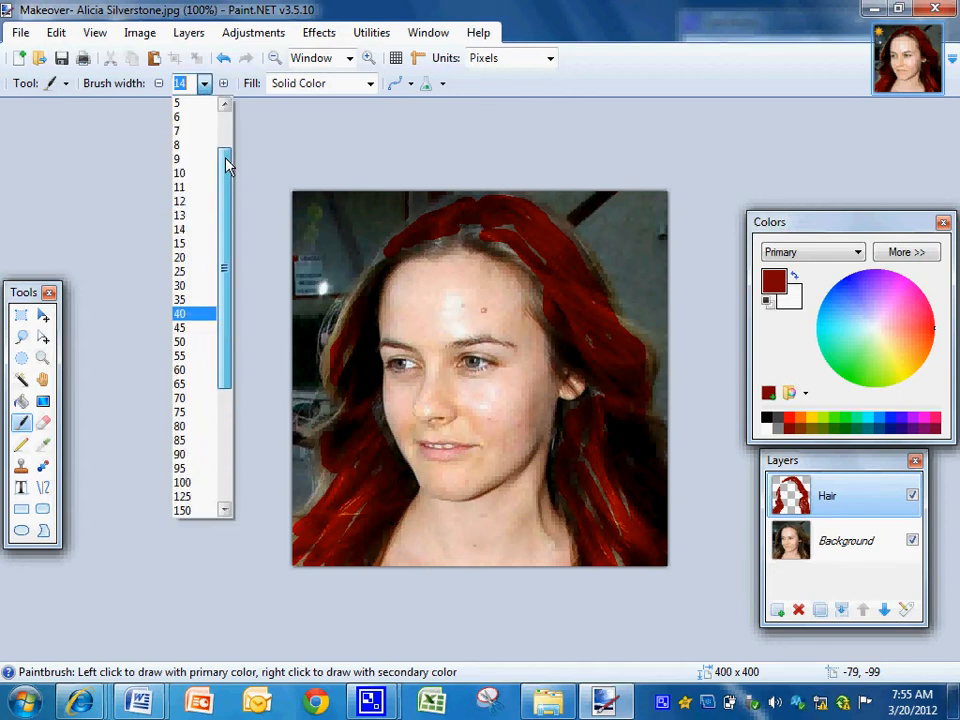
{"action": "left_click", "coordinate": [190, 188]}
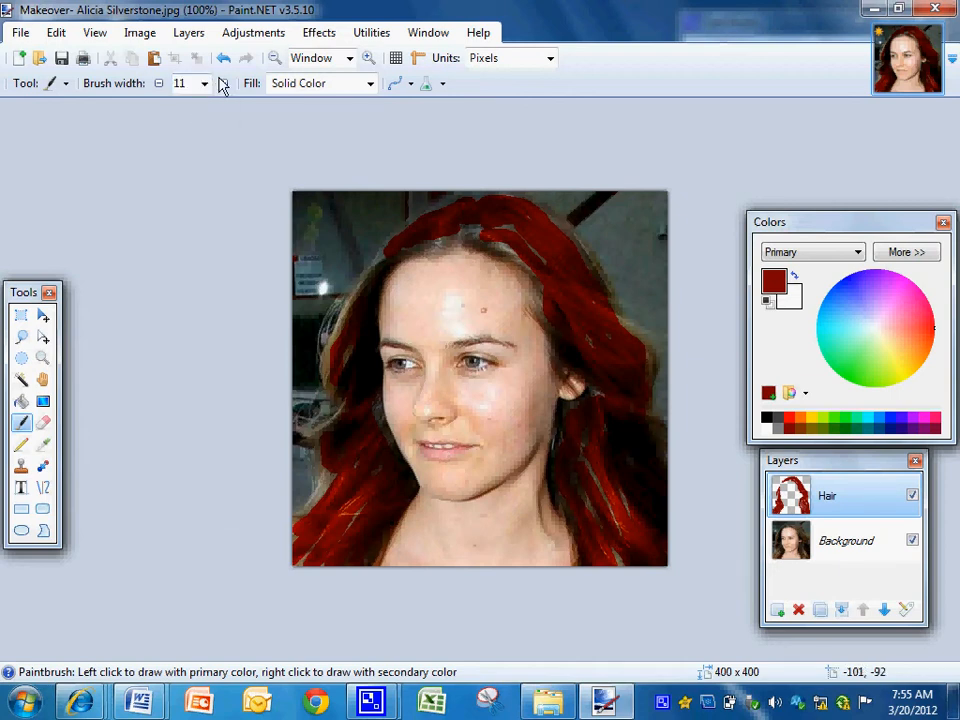
{"action": "left_click", "coordinate": [369, 57]}
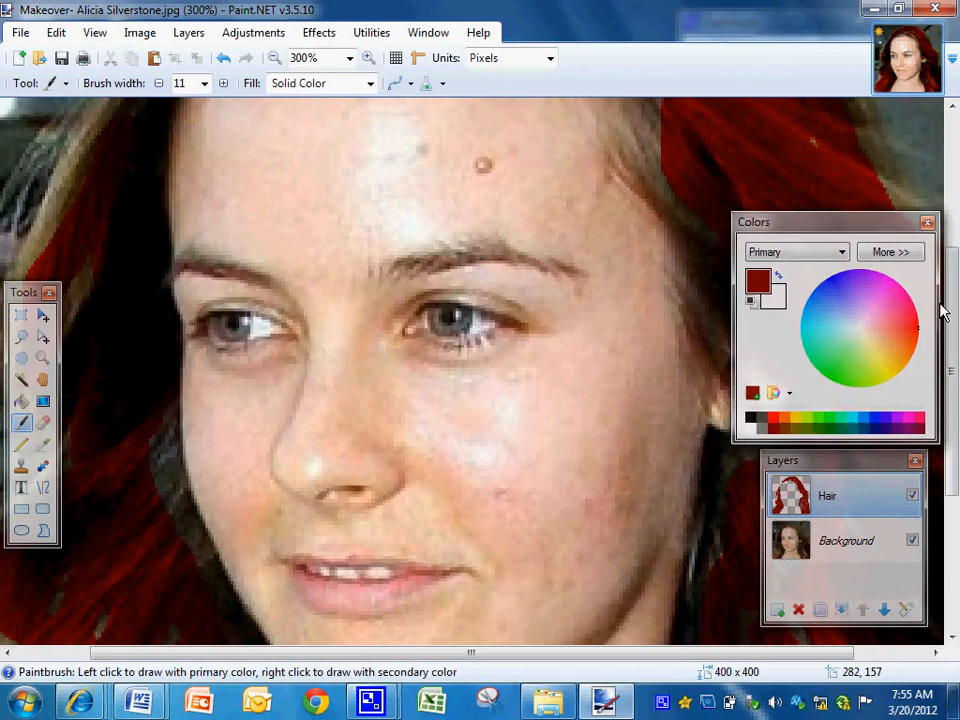
{"action": "scroll", "coordinate": [952, 312], "scroll_direction": "up", "scroll_amount": 3}
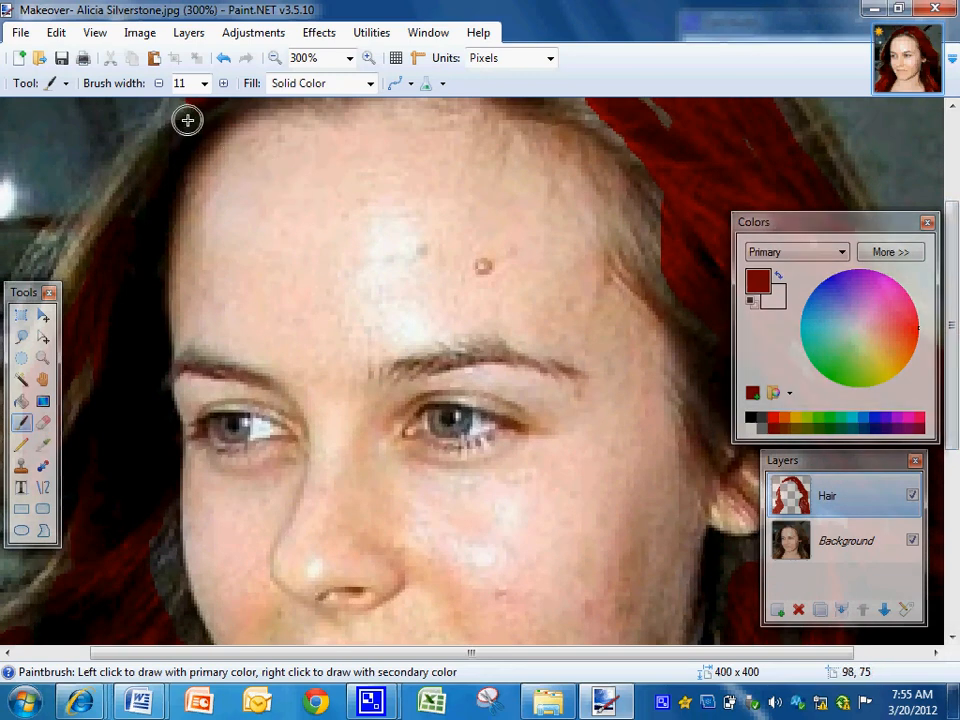
{"action": "mouse_move", "coordinate": [187, 120]}
{"action": "left_mouse_down"}
{"action": "mouse_move", "coordinate": [156, 161]}
{"action": "mouse_move", "coordinate": [99, 281]}
{"action": "left_mouse_up"}
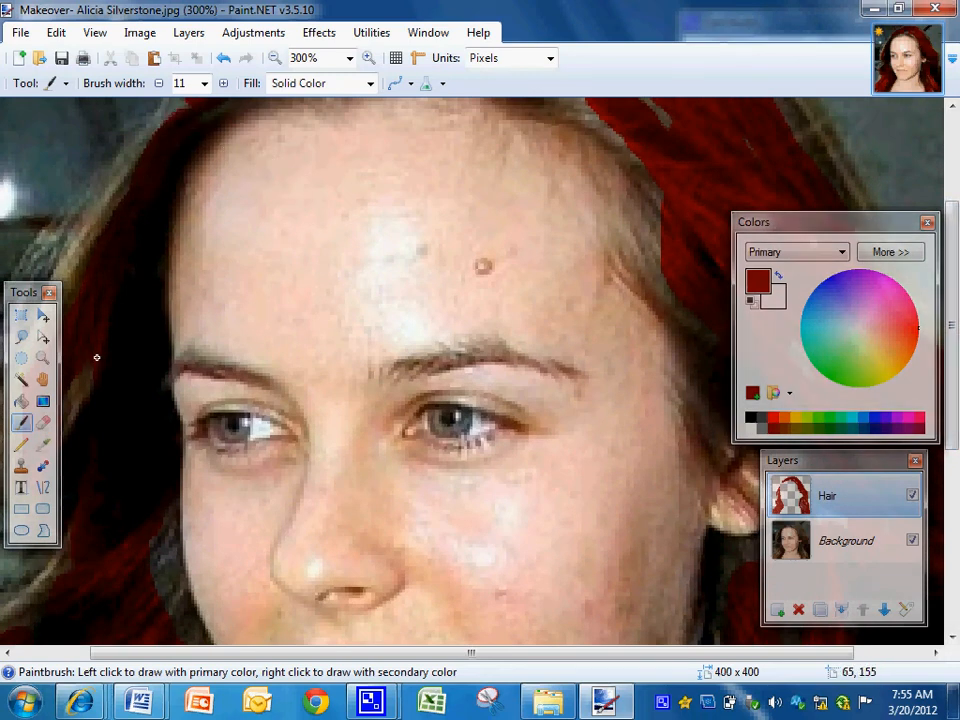
{"action": "mouse_move", "coordinate": [97, 357]}
{"action": "left_mouse_down"}
{"action": "mouse_move", "coordinate": [148, 591]}
{"action": "mouse_move", "coordinate": [174, 619]}
{"action": "left_mouse_up"}
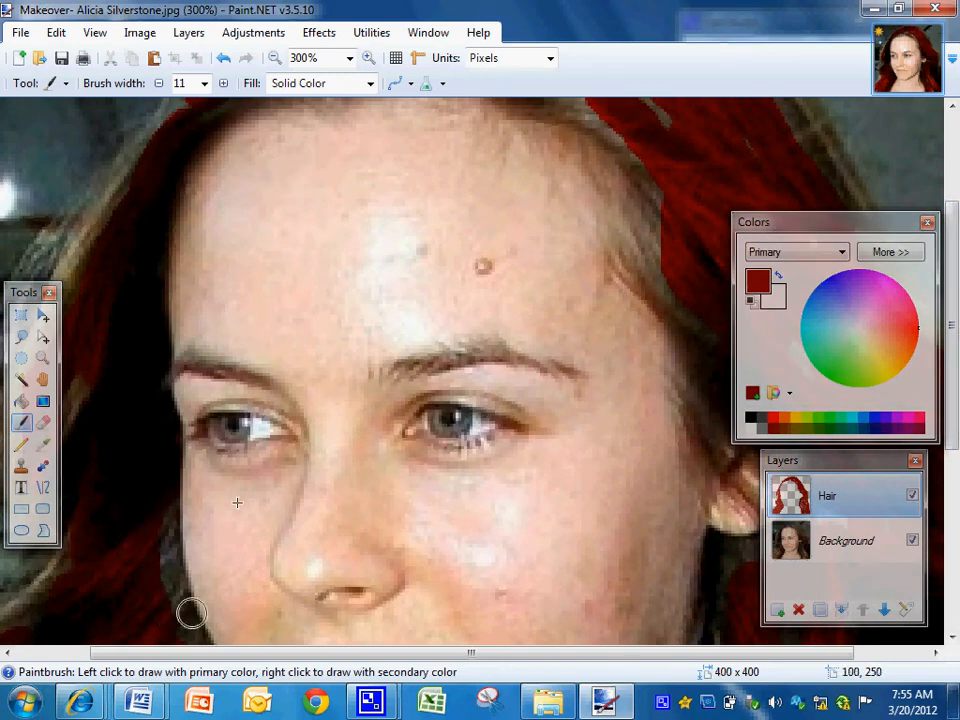
Paint the remaining natural-coloured hair at the parting and along the top of the forehead dark red
{"action": "left_click", "coordinate": [275, 58]}
{"action": "left_click", "coordinate": [275, 58]}
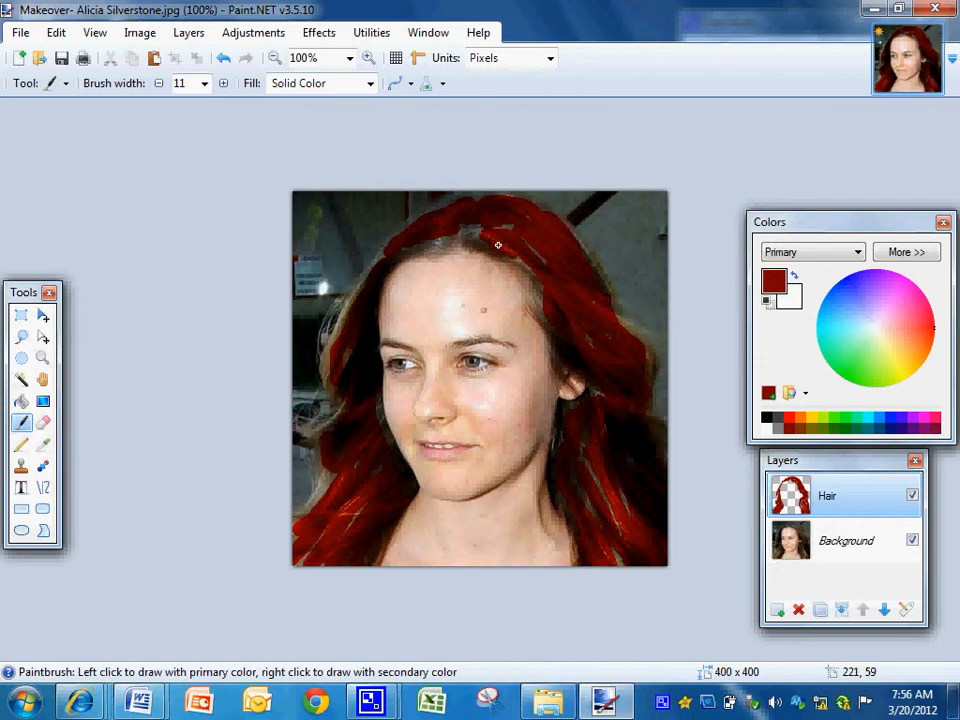
{"action": "mouse_move", "coordinate": [498, 245]}
{"action": "left_mouse_down"}
{"action": "mouse_move", "coordinate": [428, 245]}
{"action": "mouse_move", "coordinate": [479, 231]}
{"action": "left_mouse_up"}
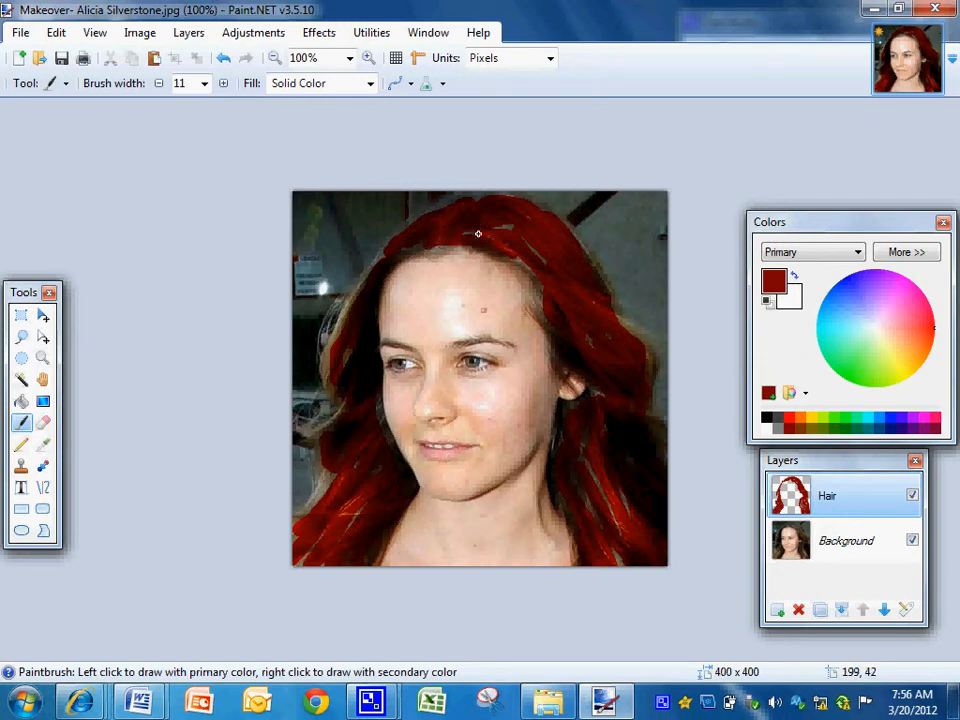
Start a Gaussian Blur on the Hair layer and raise its radius to 28 while previewing the painted hair
{"action": "left_click", "coordinate": [316, 33]}
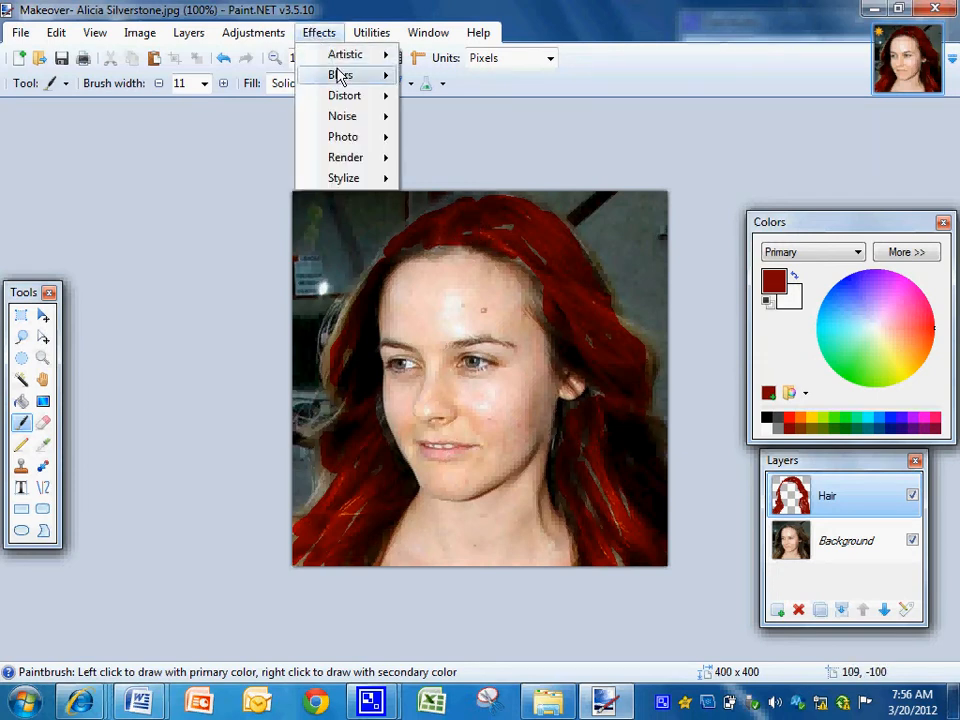
{"action": "mouse_move", "coordinate": [340, 75]}
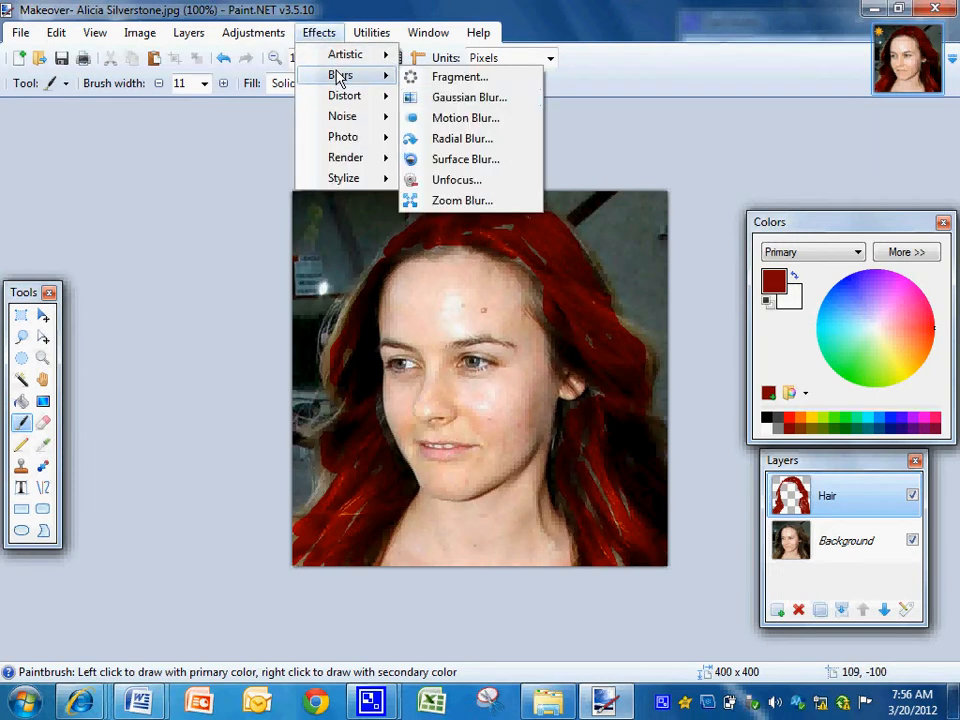
{"action": "left_click", "coordinate": [461, 100]}
{"action": "left_click_drag", "start_coordinate": [522, 312], "coordinate": [332, 561]}
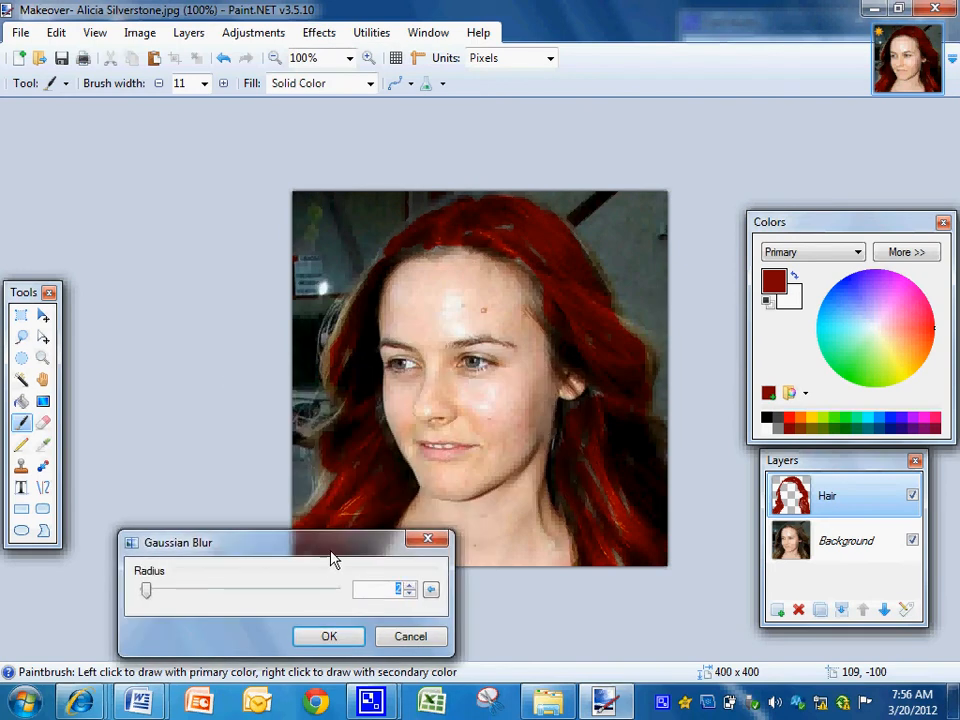
{"action": "left_click", "coordinate": [409, 586]}
{"action": "left_click", "coordinate": [409, 586]}
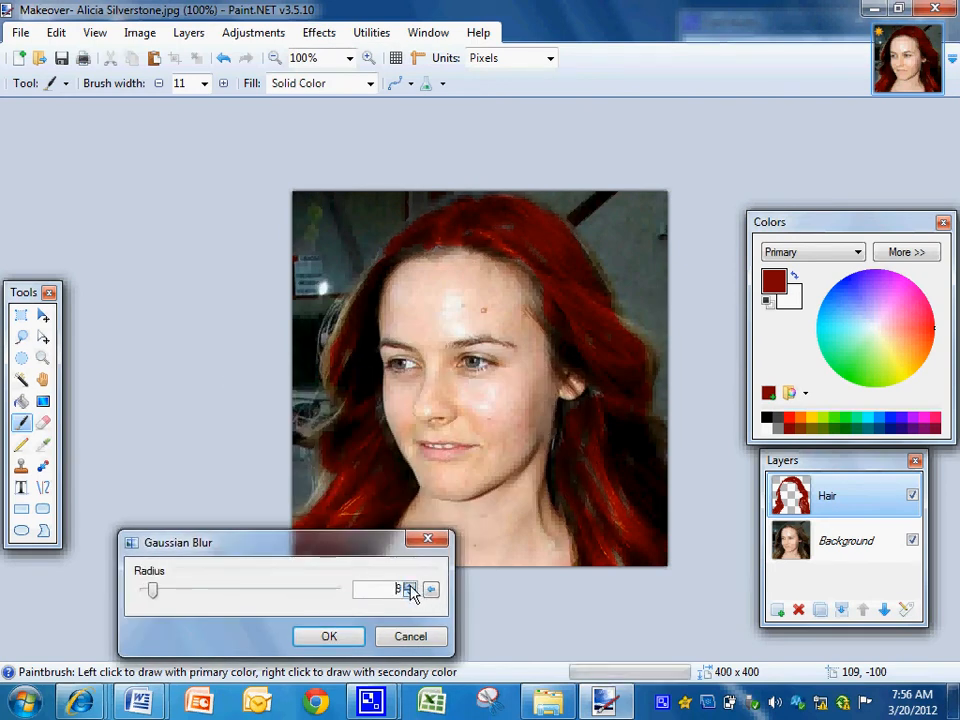
{"action": "left_click", "coordinate": [409, 586]}
{"action": "left_click", "coordinate": [409, 586]}
{"action": "left_click", "coordinate": [409, 586]}
{"action": "left_click", "coordinate": [409, 586]}
{"action": "left_click", "coordinate": [409, 586]}
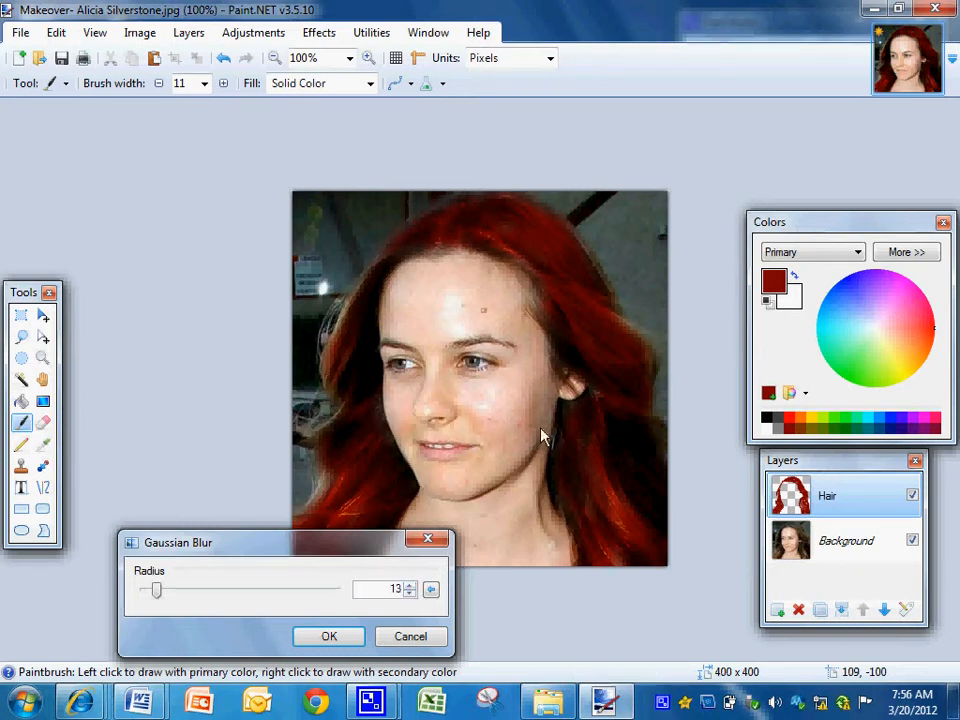
{"action": "left_click", "coordinate": [409, 587]}
{"action": "left_click", "coordinate": [409, 587]}
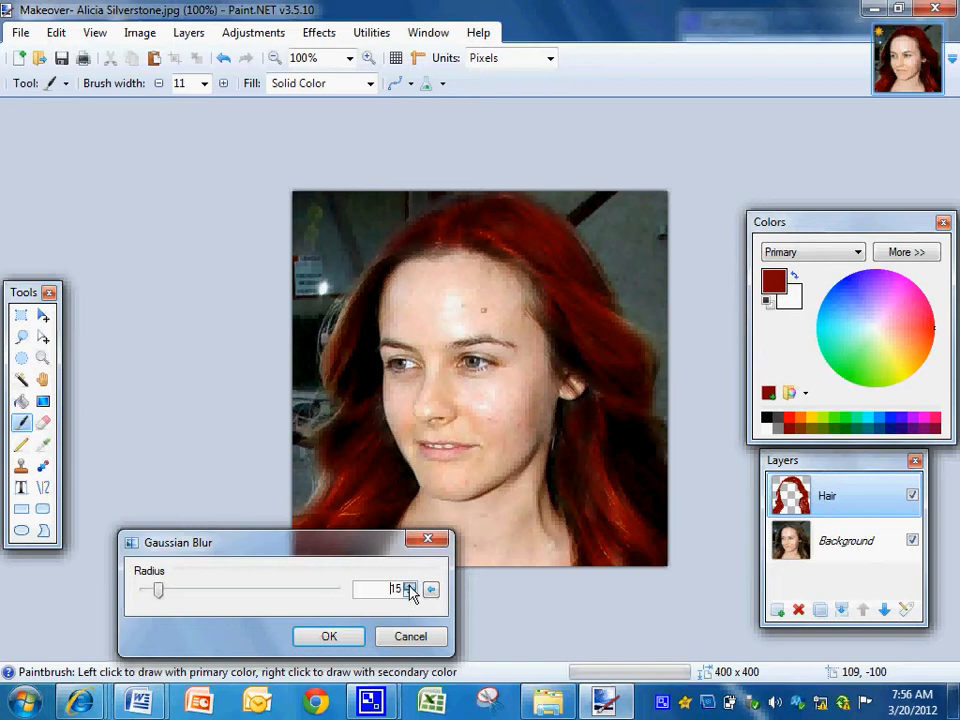
{"action": "left_click", "coordinate": [409, 588]}
{"action": "left_click", "coordinate": [409, 588]}
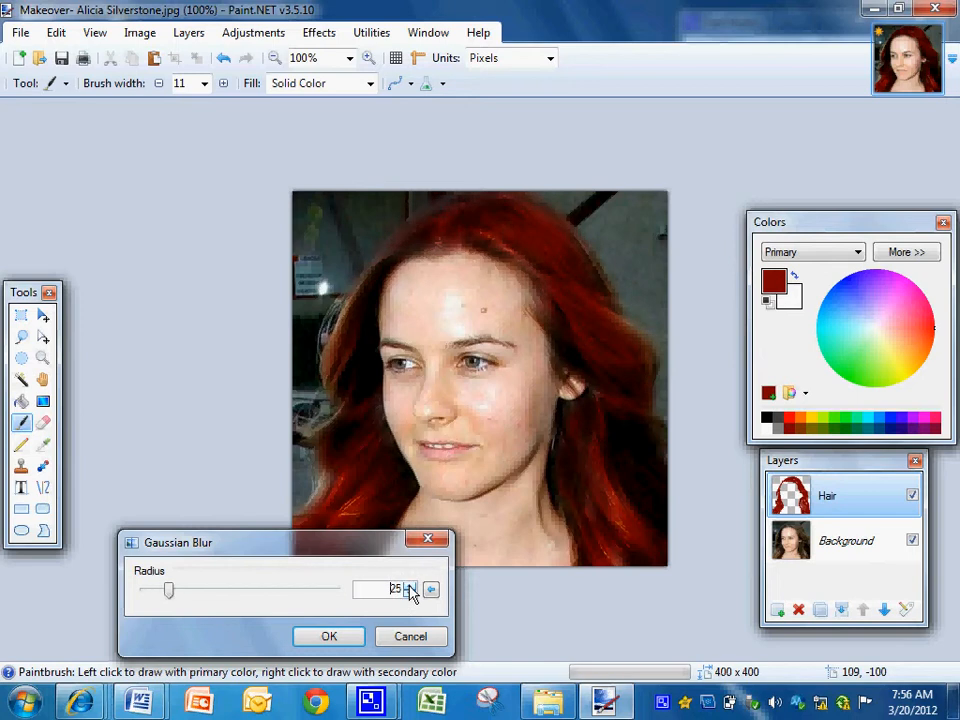
{"action": "left_click", "coordinate": [409, 588]}
{"action": "left_click", "coordinate": [409, 588]}
{"action": "left_click", "coordinate": [409, 588]}
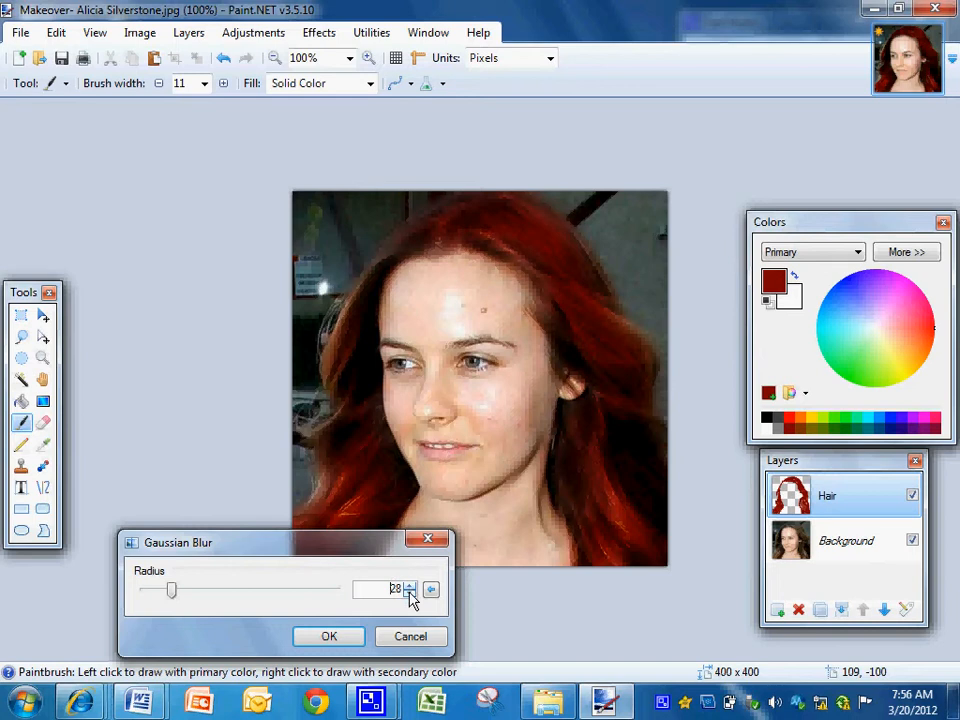
Lower the Gaussian Blur radius slightly and apply the blur to the Hair layer
{"action": "left_click", "coordinate": [409, 594]}
{"action": "left_click", "coordinate": [410, 594]}
{"action": "left_click", "coordinate": [327, 640]}
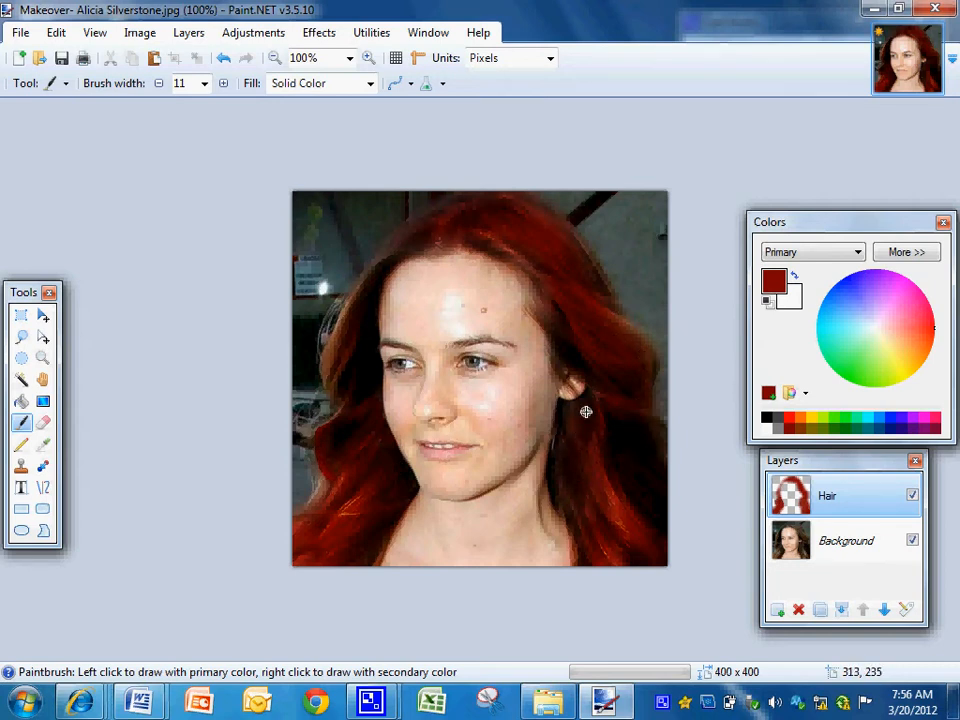
Apply a further Gaussian Blur to the Hair layer with the radius lowered to 24
{"action": "left_click", "coordinate": [316, 36]}
{"action": "mouse_move", "coordinate": [398, 105]}
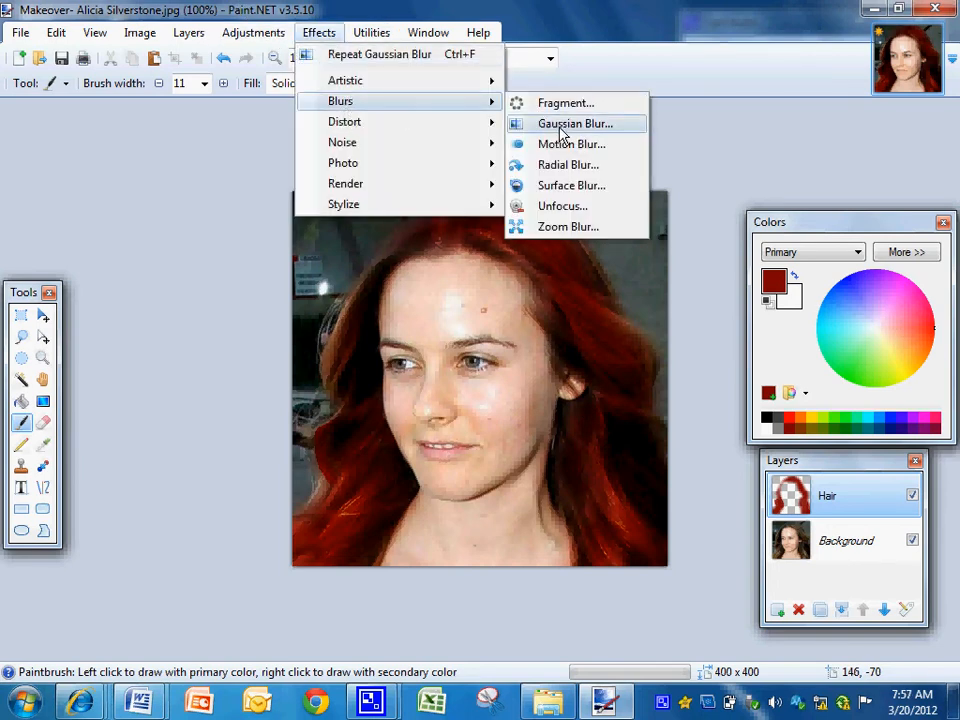
{"action": "left_click", "coordinate": [560, 124]}
{"action": "left_click_drag", "start_coordinate": [500, 292], "coordinate": [475, 479]}
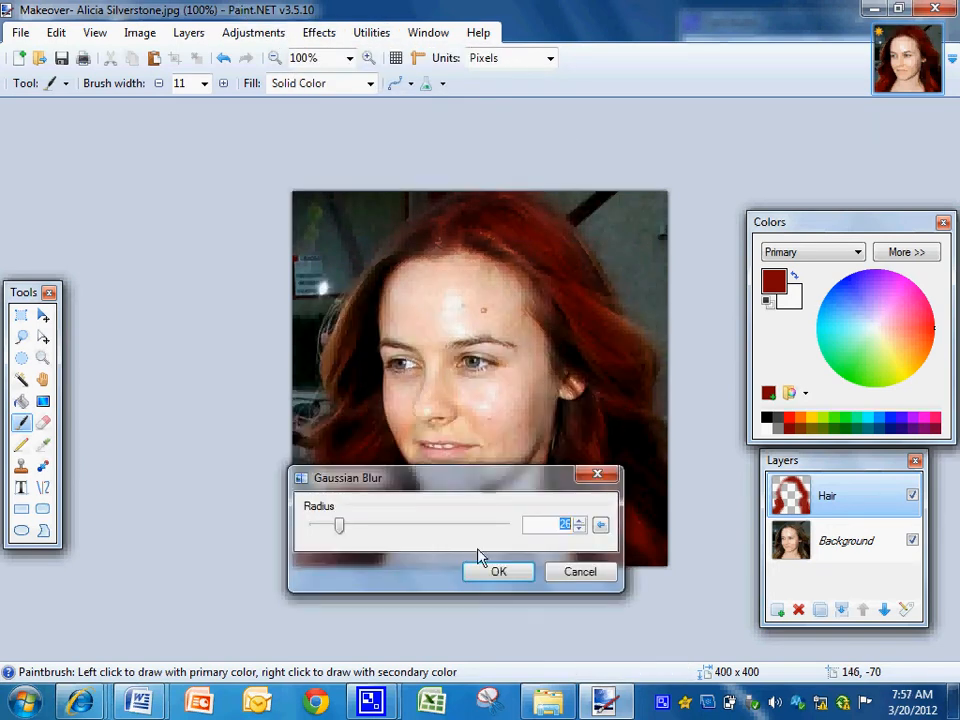
{"action": "left_click_drag", "start_coordinate": [340, 533], "coordinate": [336, 533]}
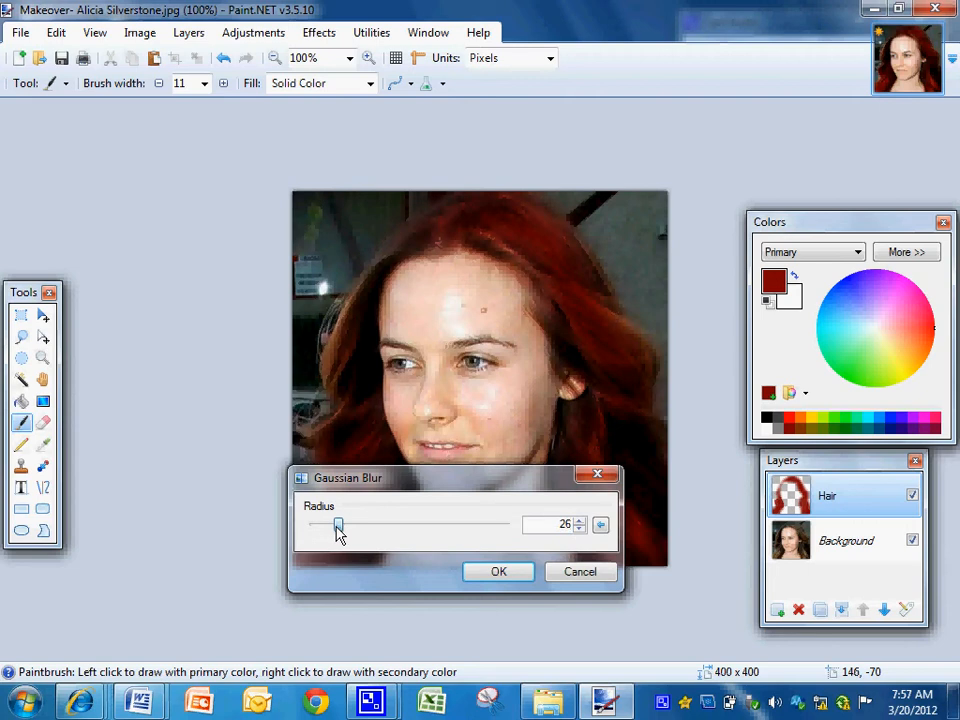
{"action": "left_click", "coordinate": [504, 573]}
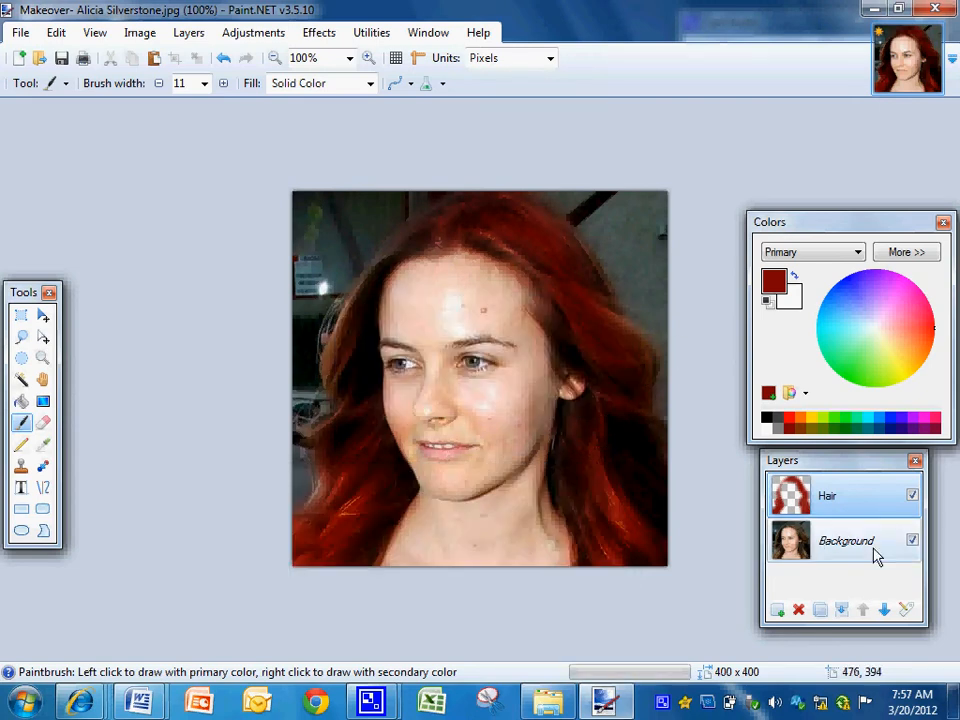
Add a new layer named "hair highlights" with Overlay blending and choose yellow as the primary colour
{"action": "left_click", "coordinate": [782, 607]}
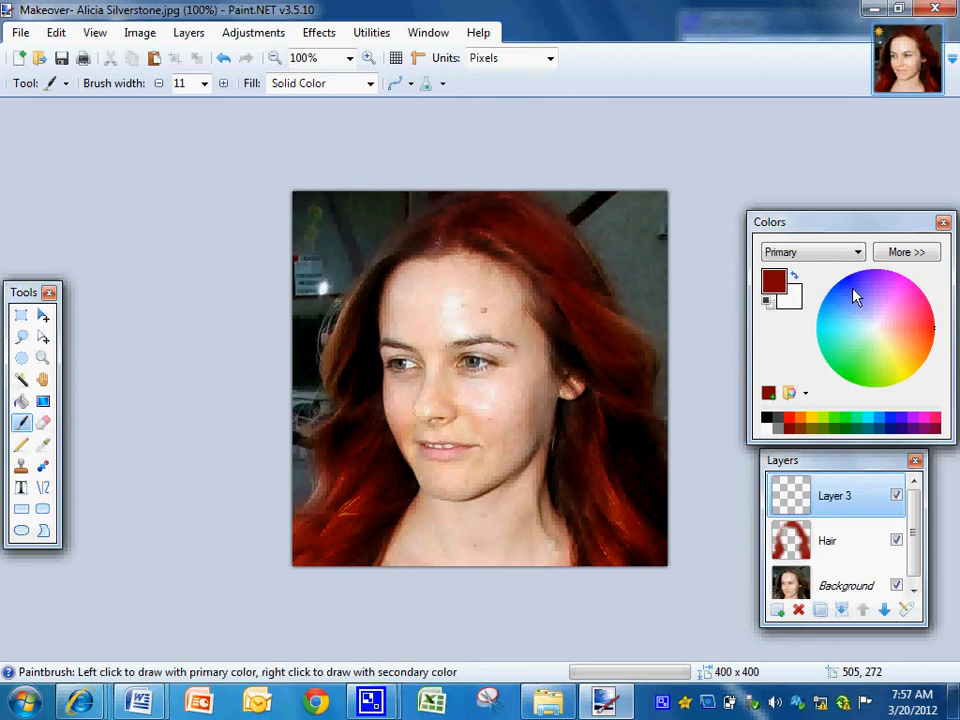
{"action": "left_click", "coordinate": [895, 366]}
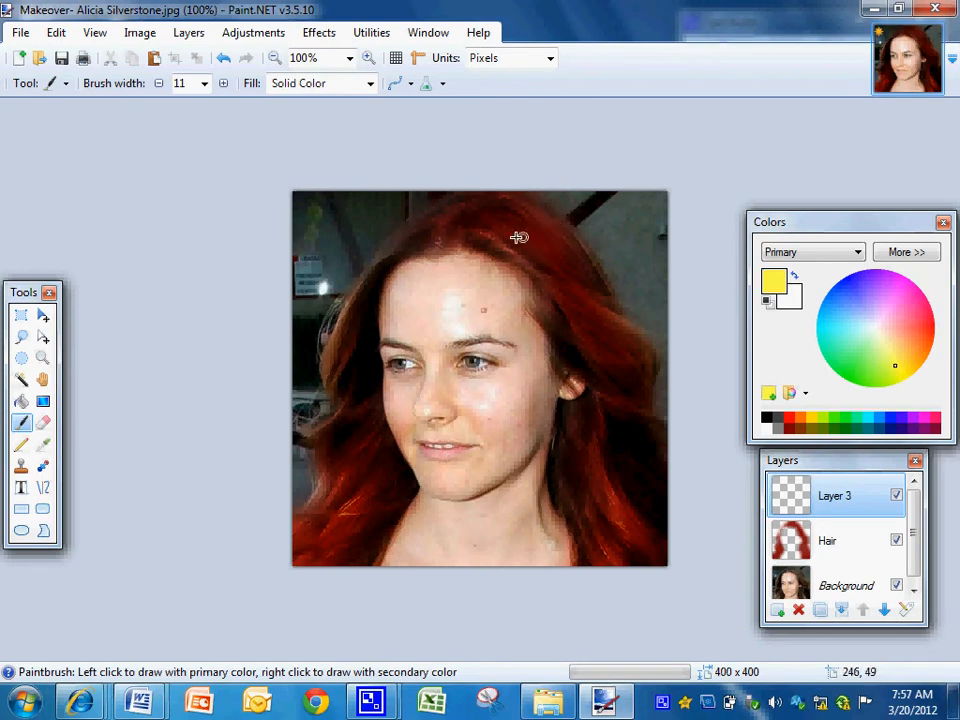
{"action": "left_click", "coordinate": [907, 612]}
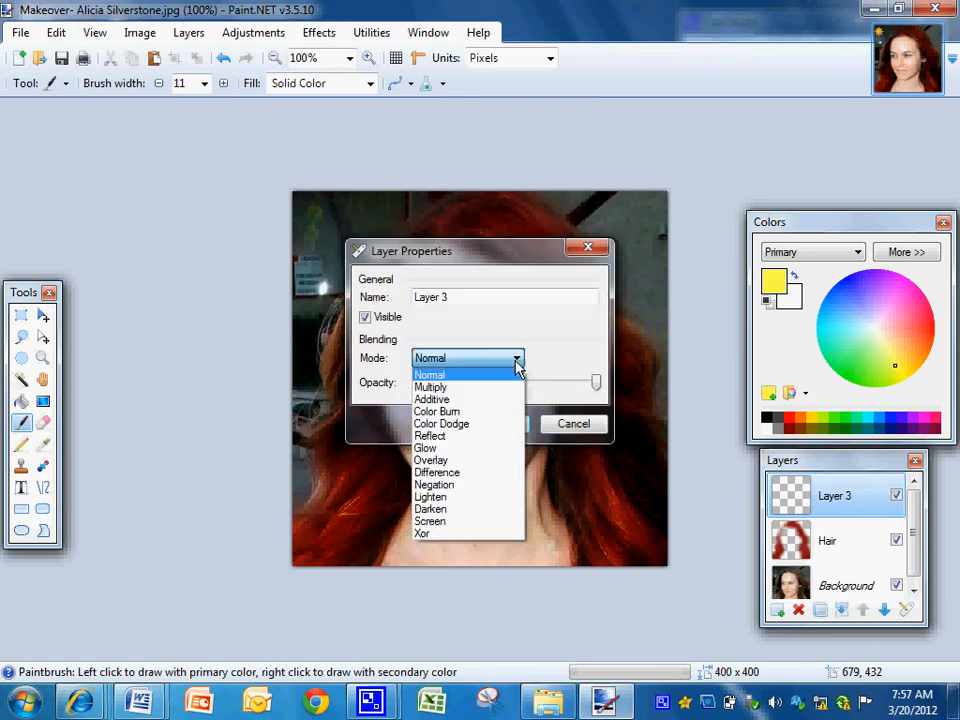
{"action": "left_click", "coordinate": [470, 460]}
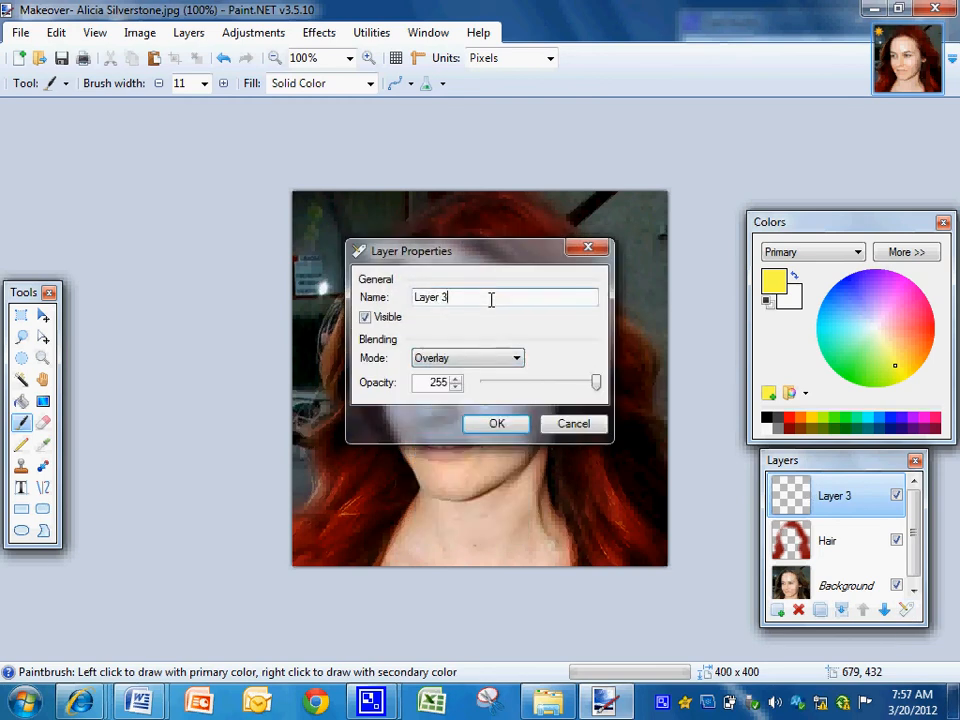
{"action": "left_click_drag", "start_coordinate": [491, 300], "coordinate": [408, 288]}
{"action": "type", "text": "hair highlights"}
{"action": "key", "text": "Return"}
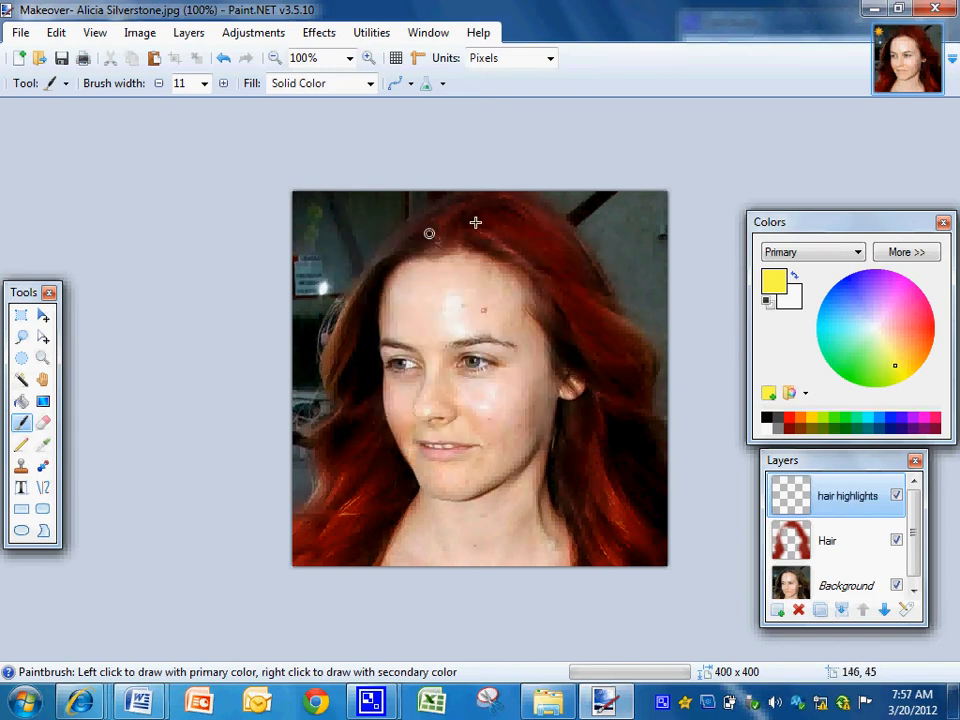
Paint yellow highlight streaks along the hair strands on both sides of the face, from the crown down to the ends
{"action": "mouse_move", "coordinate": [492, 231]}
{"action": "left_mouse_down"}
{"action": "mouse_move", "coordinate": [574, 293]}
{"action": "mouse_move", "coordinate": [613, 398]}
{"action": "mouse_move", "coordinate": [599, 460]}
{"action": "mouse_move", "coordinate": [620, 545]}
{"action": "left_mouse_up"}
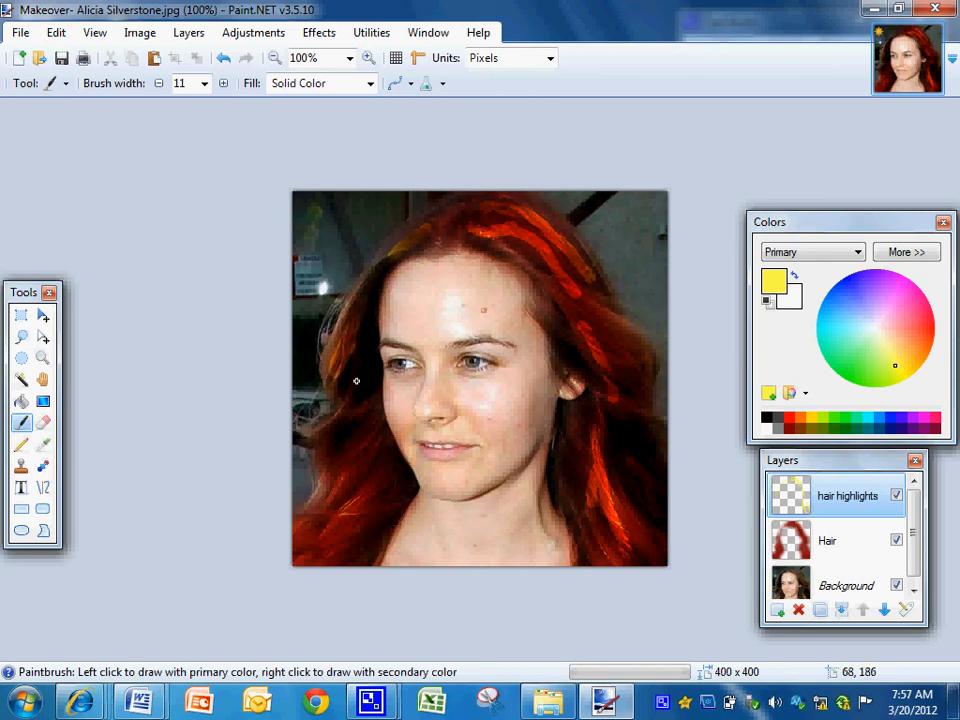
{"action": "mouse_move", "coordinate": [336, 456]}
{"action": "left_mouse_down"}
{"action": "mouse_move", "coordinate": [364, 454]}
{"action": "mouse_move", "coordinate": [315, 525]}
{"action": "mouse_move", "coordinate": [384, 499]}
{"action": "mouse_move", "coordinate": [324, 560]}
{"action": "left_mouse_up"}
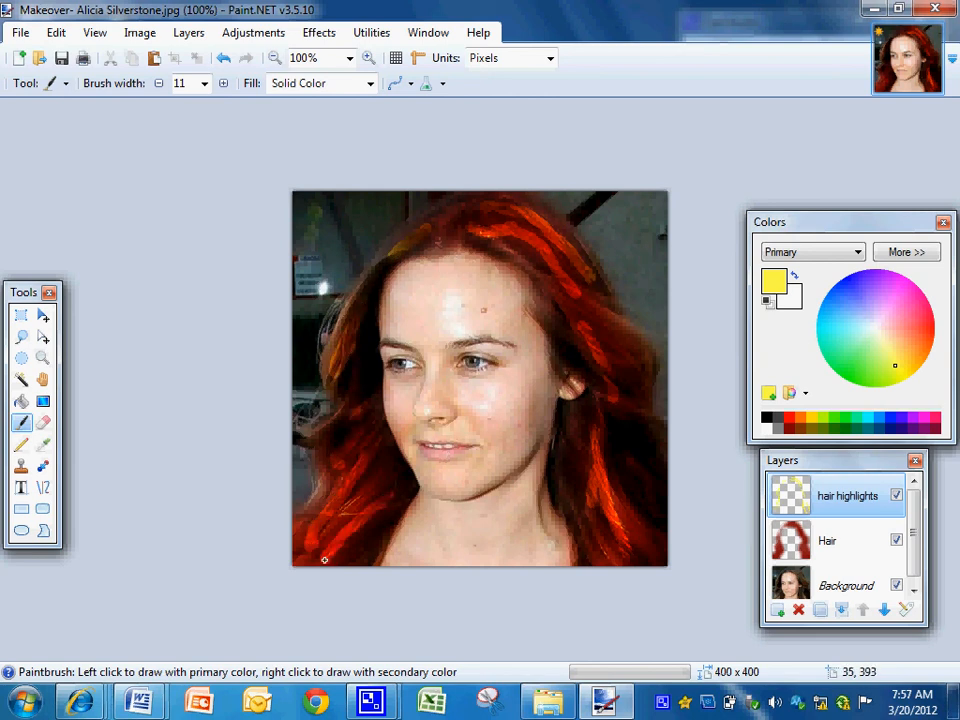
Soften the painted streaks on the hair highlights layer with a Gaussian Blur, lowering the radius to about 16
{"action": "left_click", "coordinate": [322, 30]}
{"action": "mouse_move", "coordinate": [354, 104]}
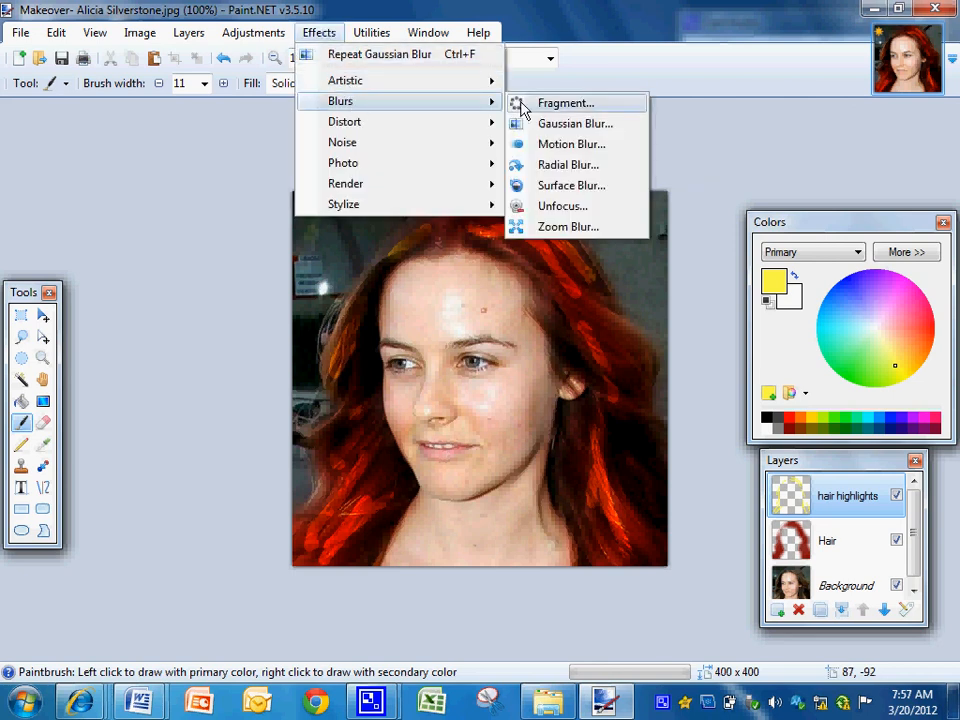
{"action": "left_click", "coordinate": [556, 125]}
{"action": "left_click_drag", "start_coordinate": [568, 294], "coordinate": [246, 395]}
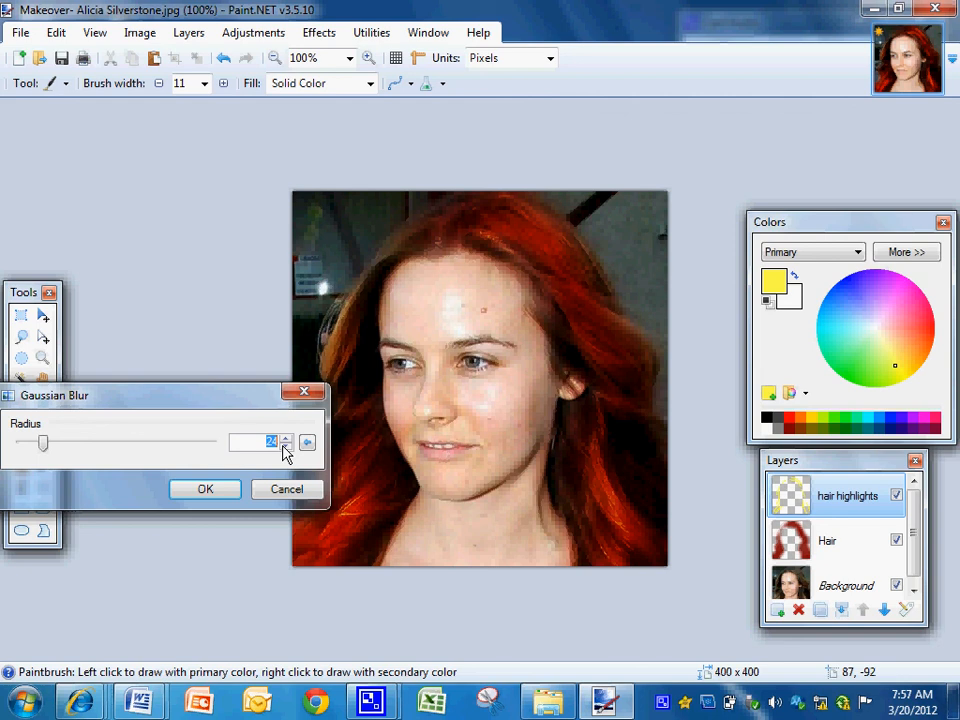
{"action": "left_click", "coordinate": [285, 447]}
{"action": "left_click", "coordinate": [285, 447]}
{"action": "left_click", "coordinate": [287, 447]}
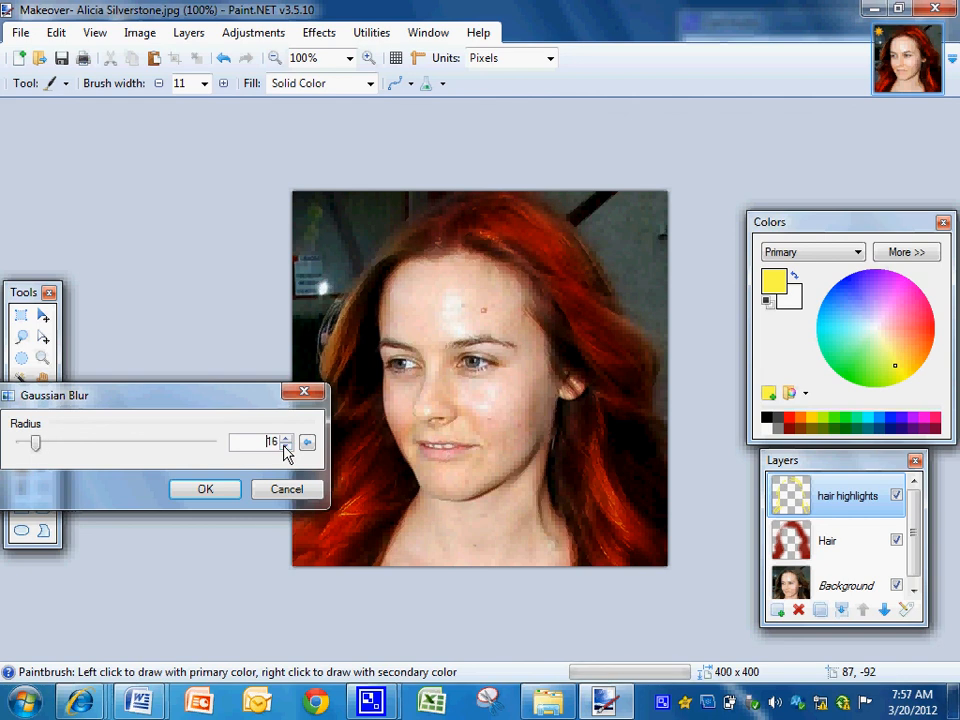
{"action": "left_click", "coordinate": [287, 447]}
{"action": "left_click", "coordinate": [204, 489]}
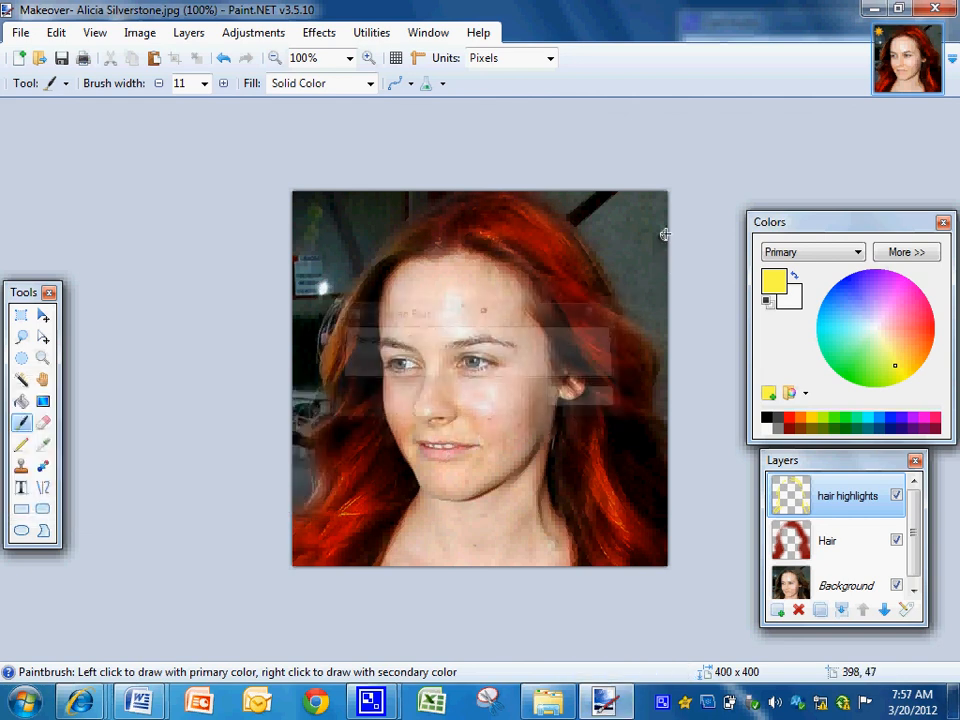
Hide and show the hair highlights layer again to compare the hair with and without the highlights
{"action": "left_click", "coordinate": [893, 508]}
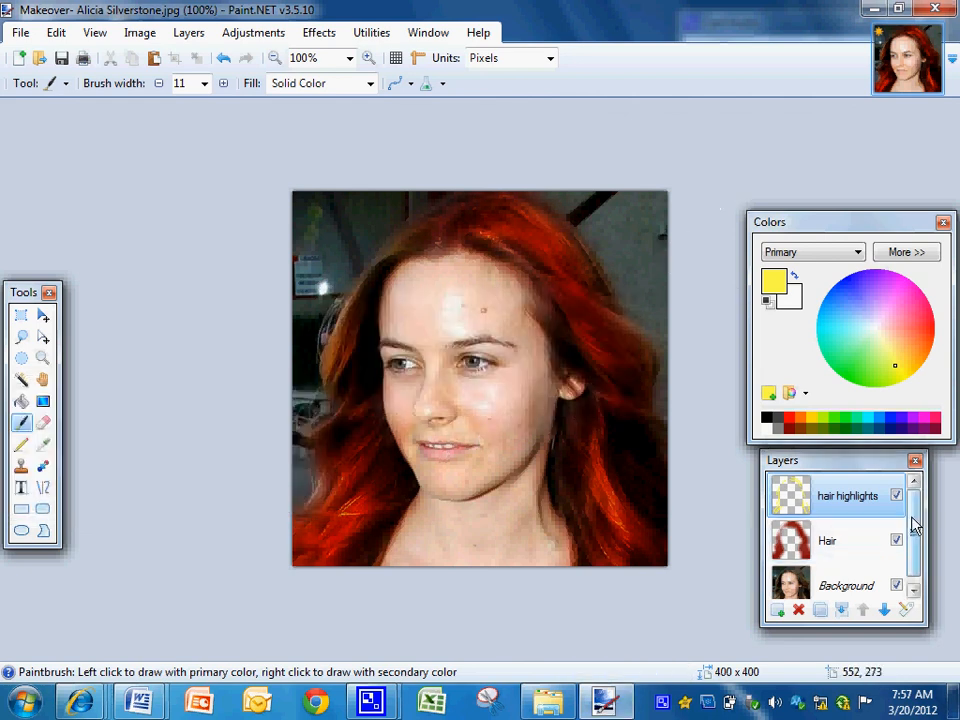
{"action": "left_click", "coordinate": [897, 497]}
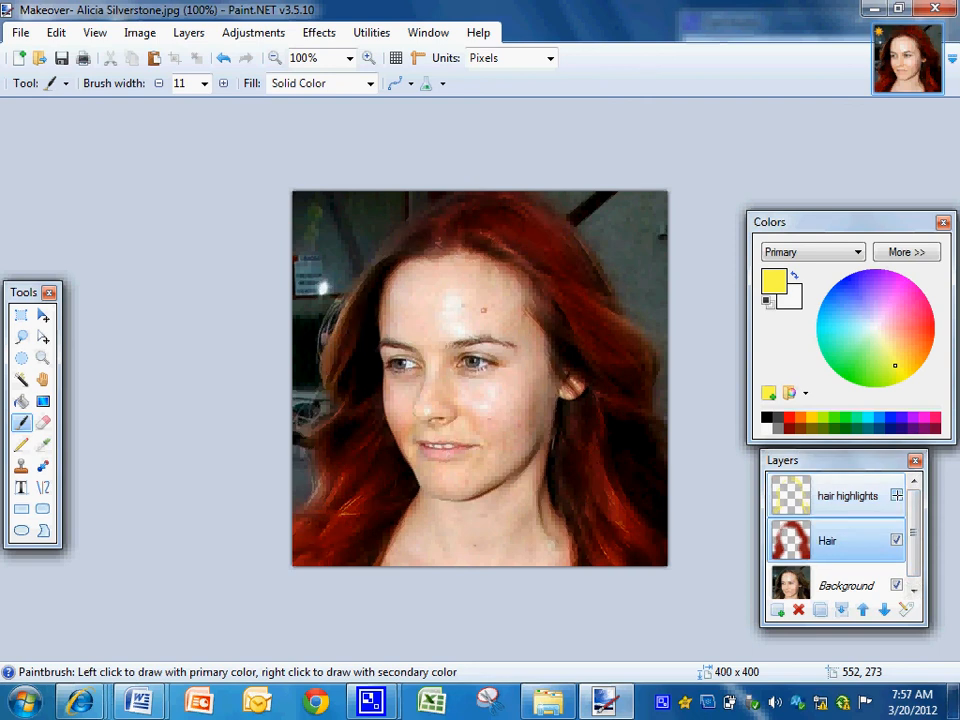
{"action": "left_click", "coordinate": [897, 497]}
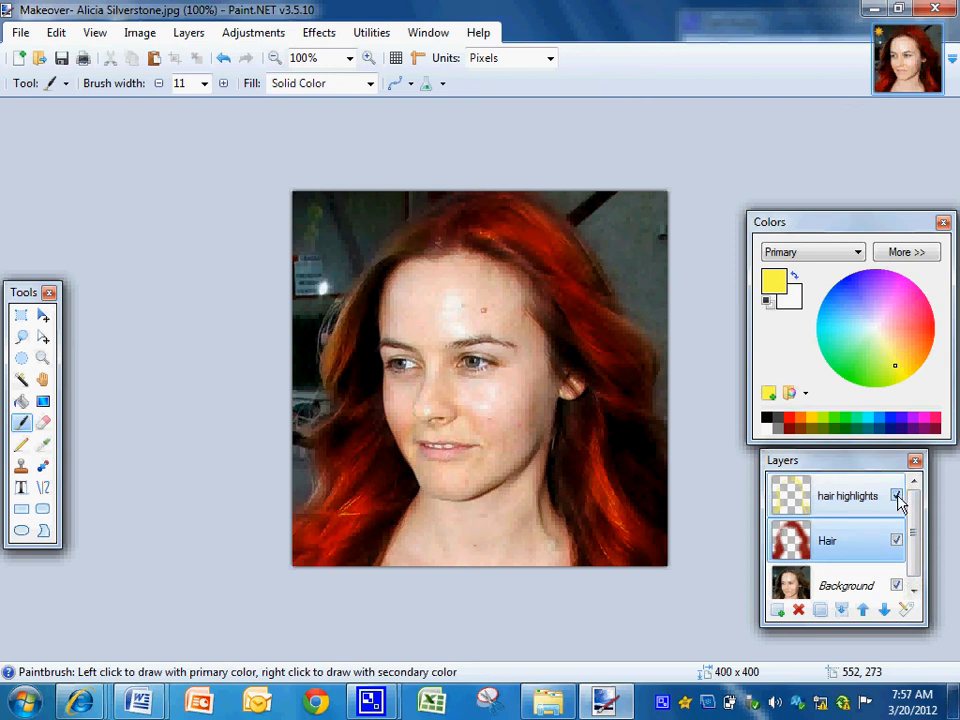